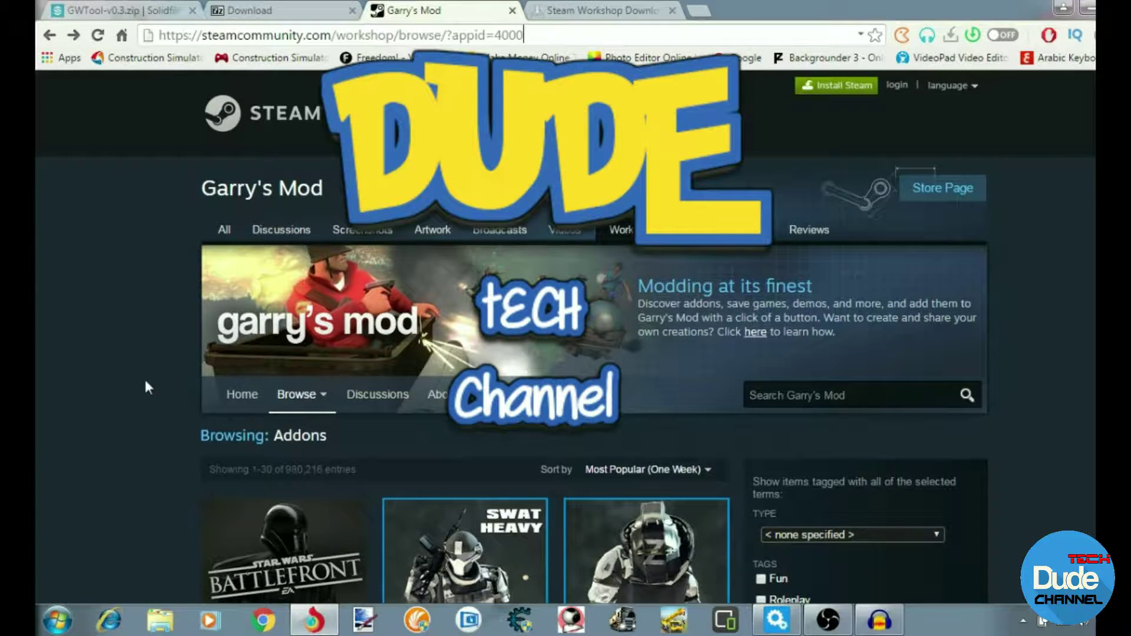
Browse the Garry's Mod Workshop addons and open the gm_hazardville map page.
scroll(146, 387, "down", 19)
scroll(107, 397, "down", 10)
scroll(106, 397, "up", 8)
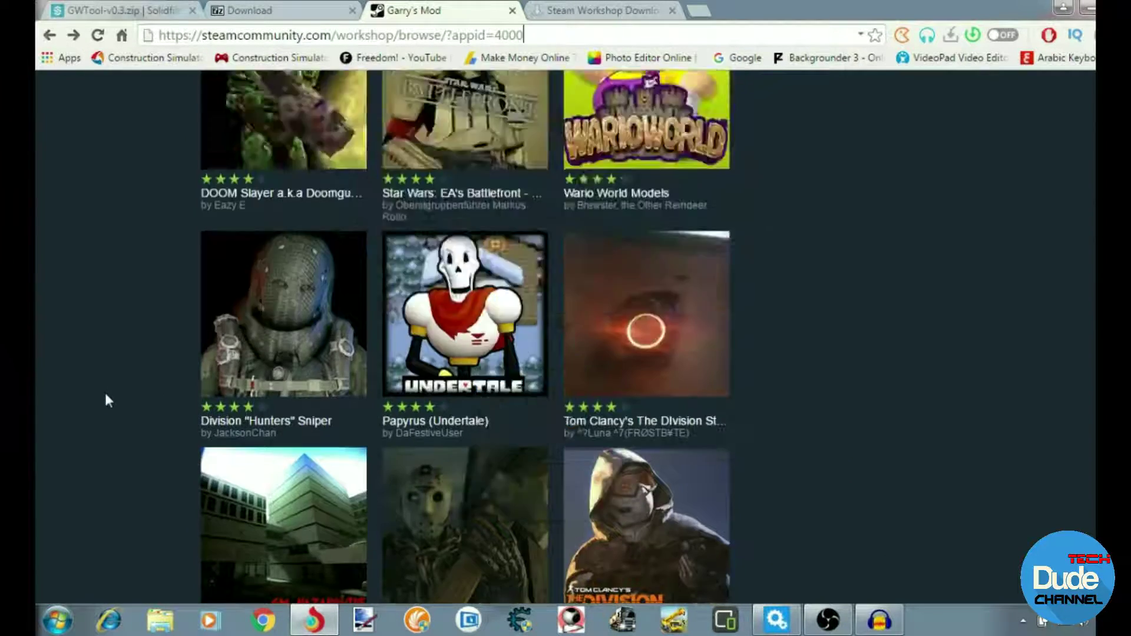
scroll(107, 400, "up", 9)
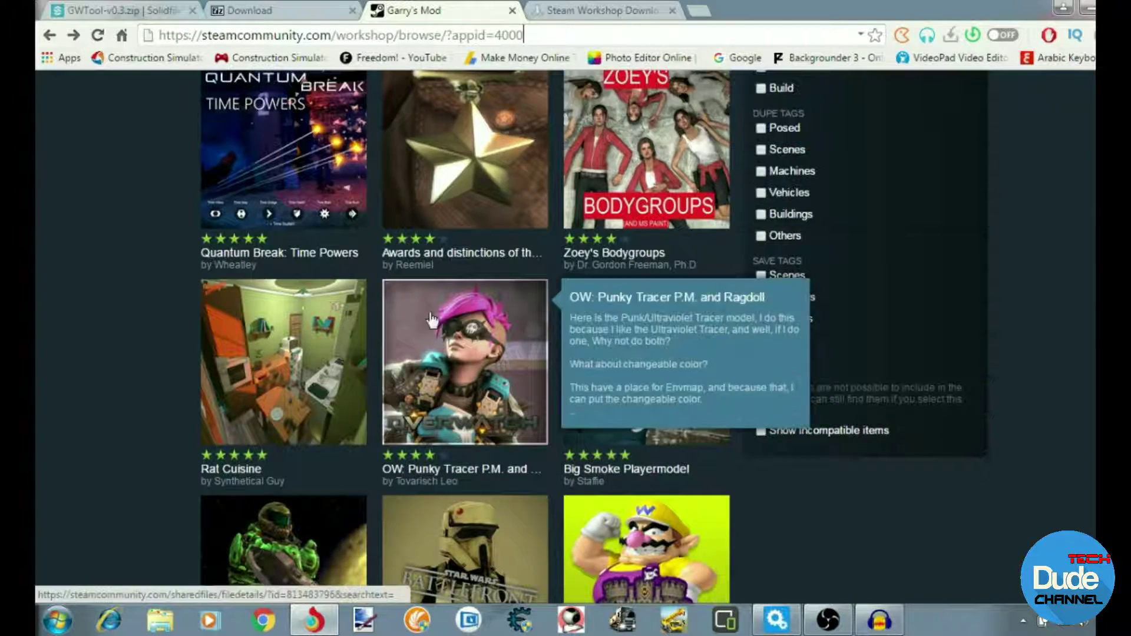
scroll(132, 429, "down", 14)
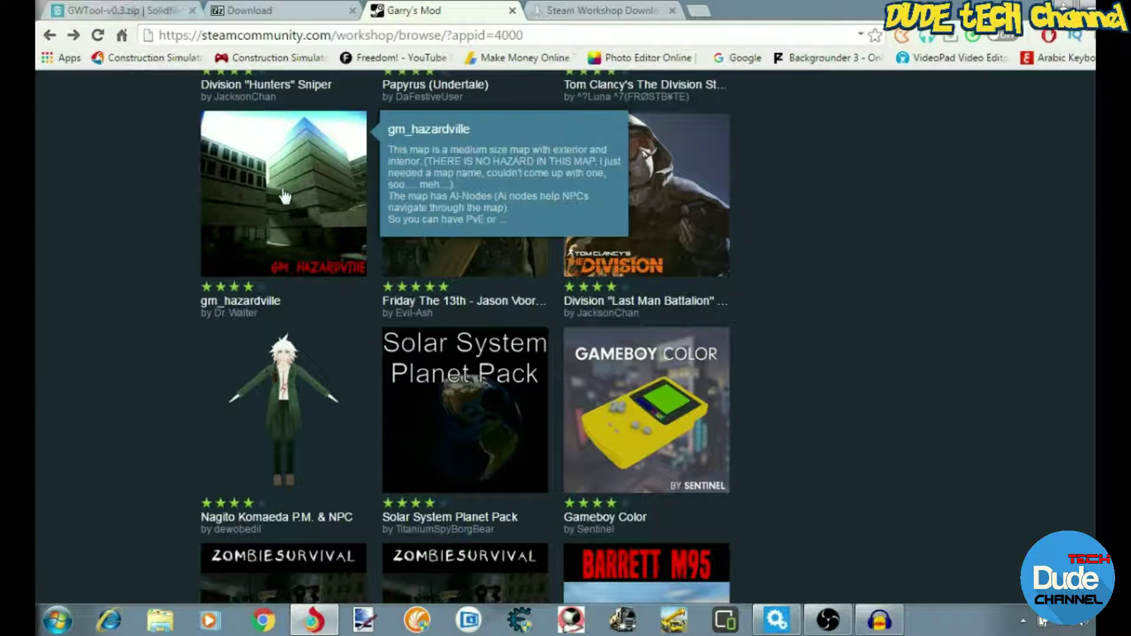
left_click(282, 196)
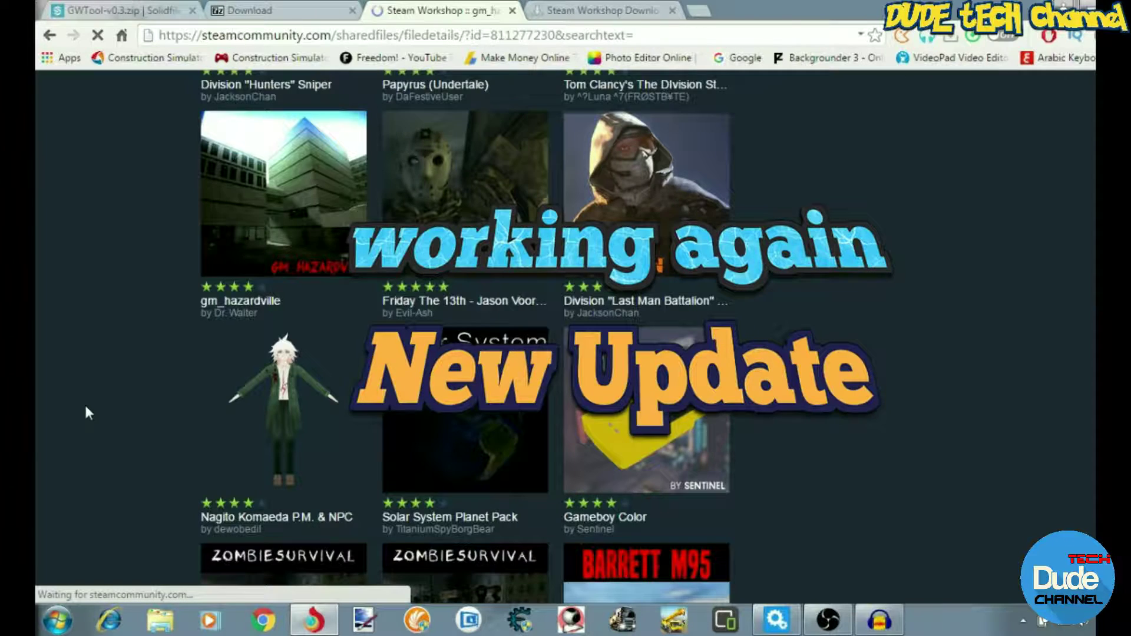
Copy the gm_hazardville page URL and switch to the Steam Workshop Downloader site.
scroll(144, 314, "down", 5)
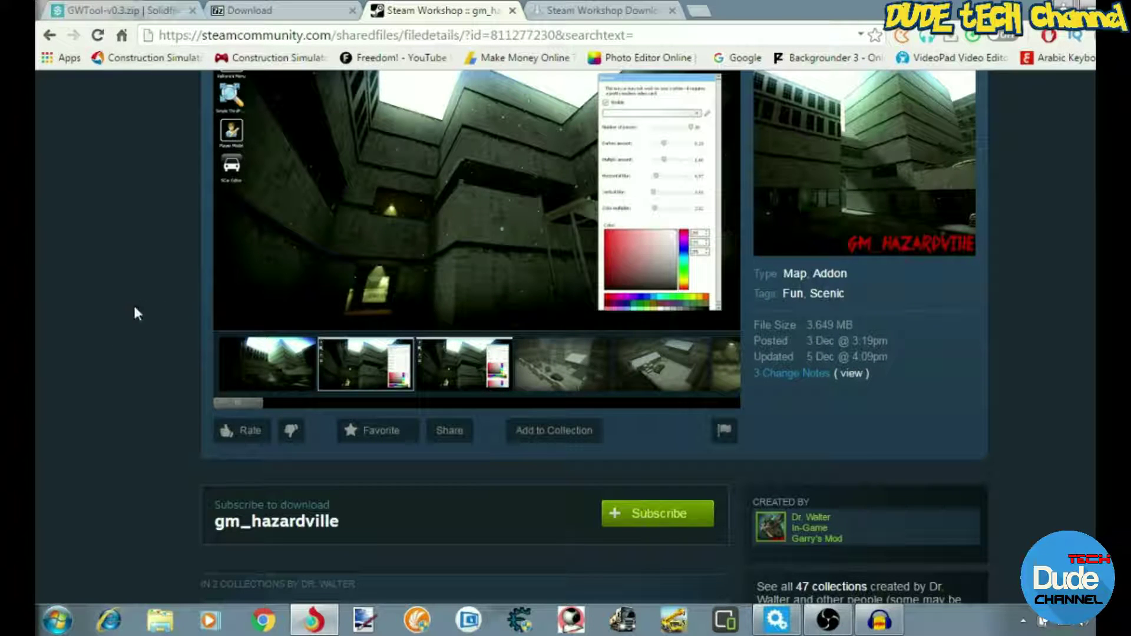
scroll(81, 397, "up", 6)
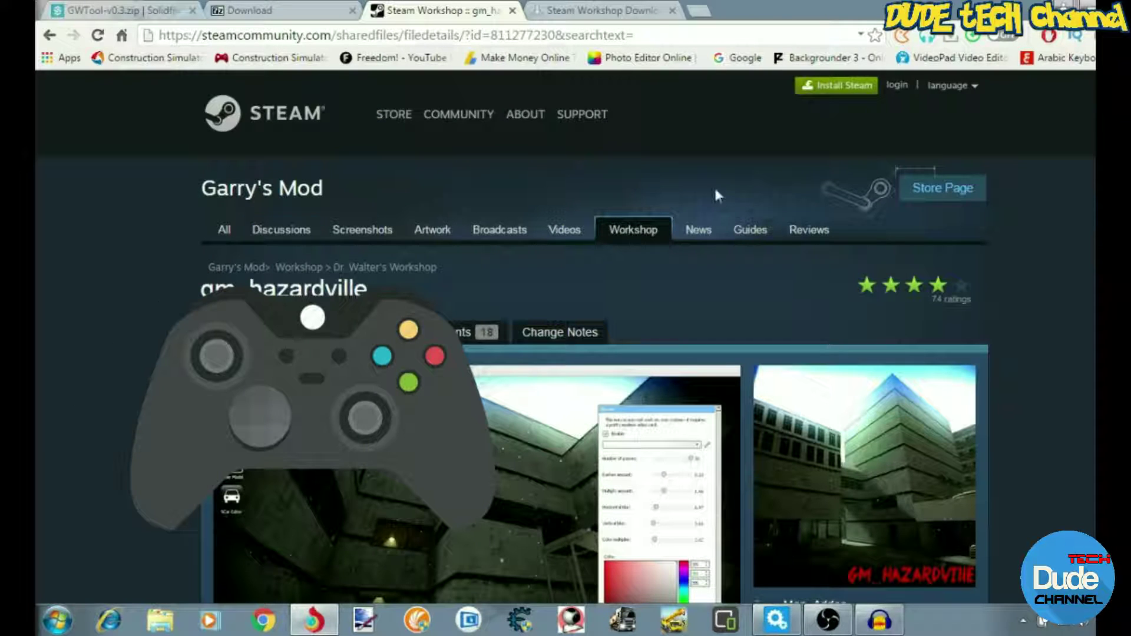
left_click(654, 36)
key("ctrl+c")
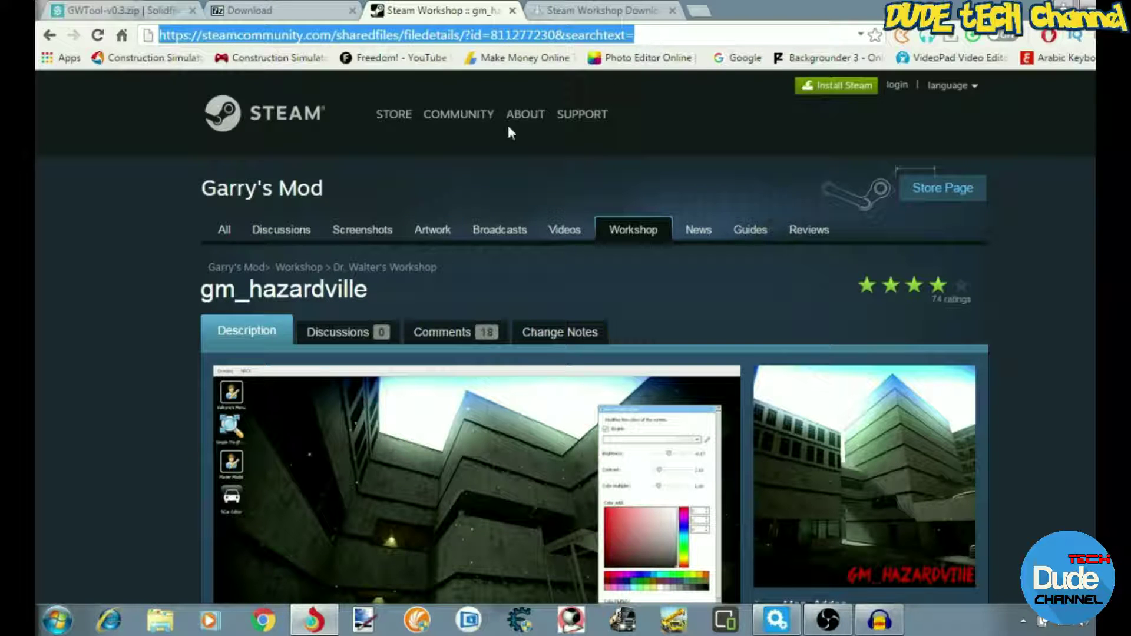
left_click(593, 12)
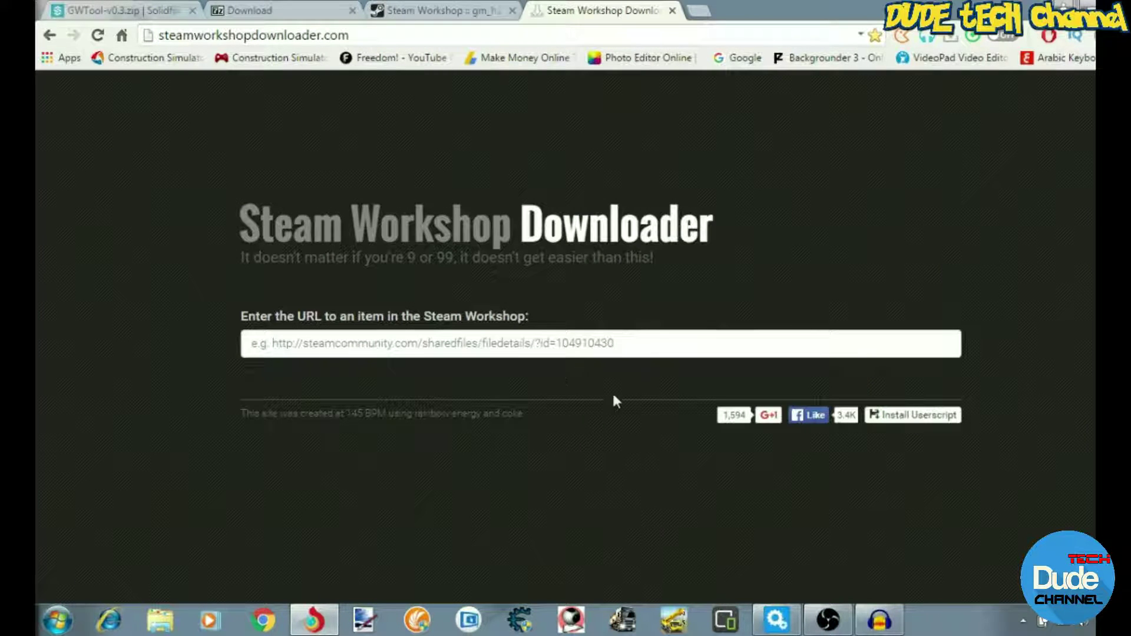
Paste the gm_hazardville workshop link into the downloader and download the 3.6 MB file.
left_click(637, 344)
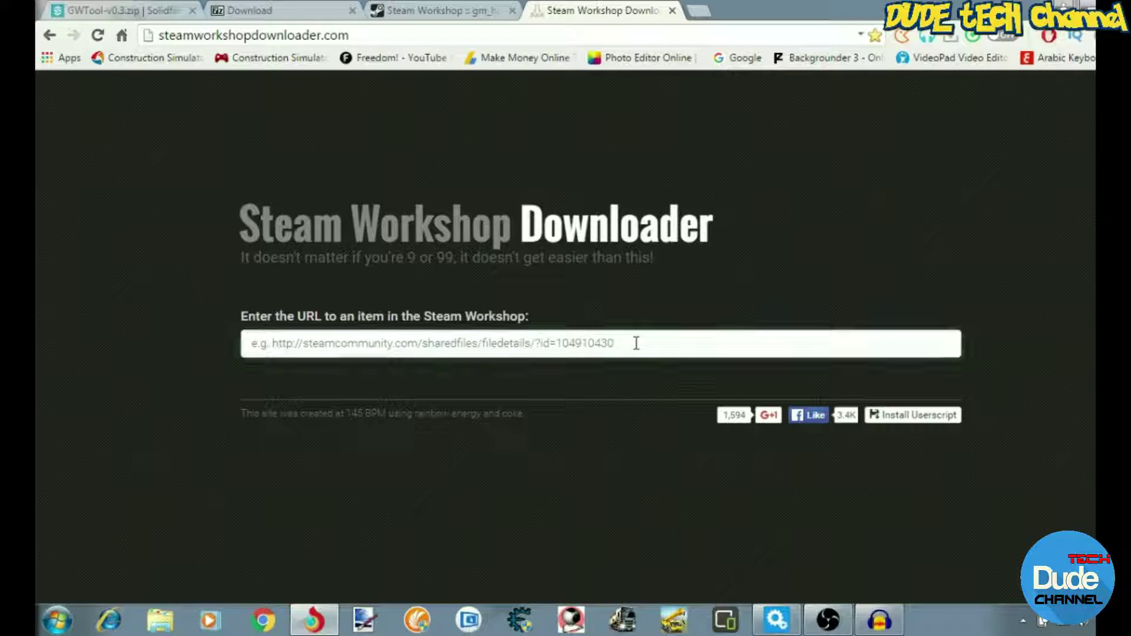
key("ctrl+v")
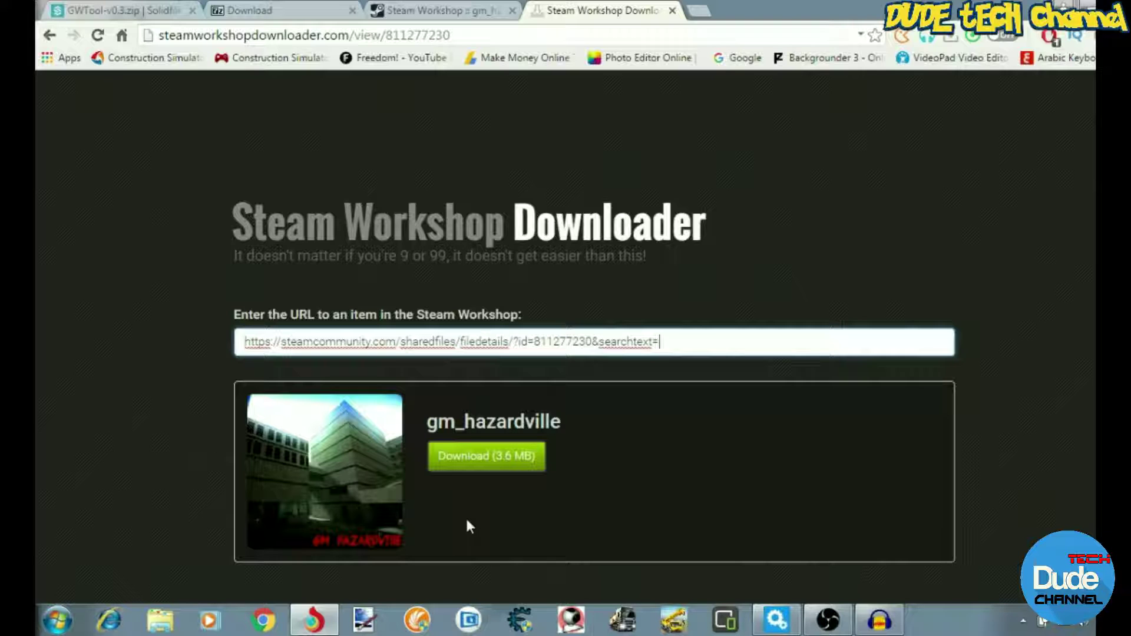
left_click(480, 466)
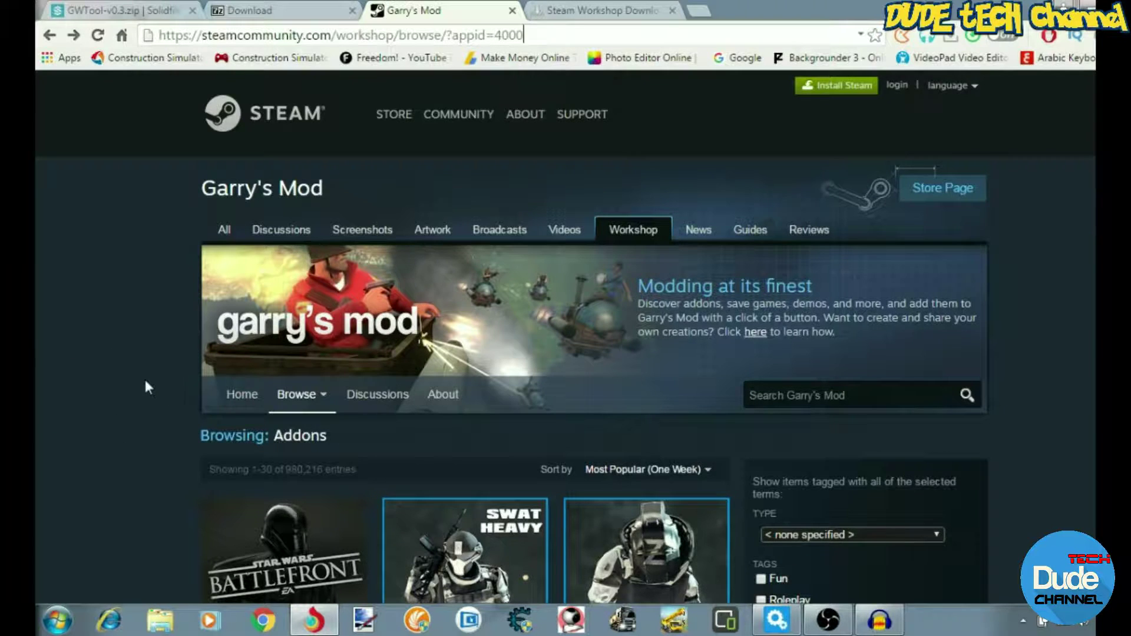
Reopen the gm_hazardville page from the Workshop browse grid.
scroll(144, 386, "down", 10)
scroll(107, 394, "down", 15)
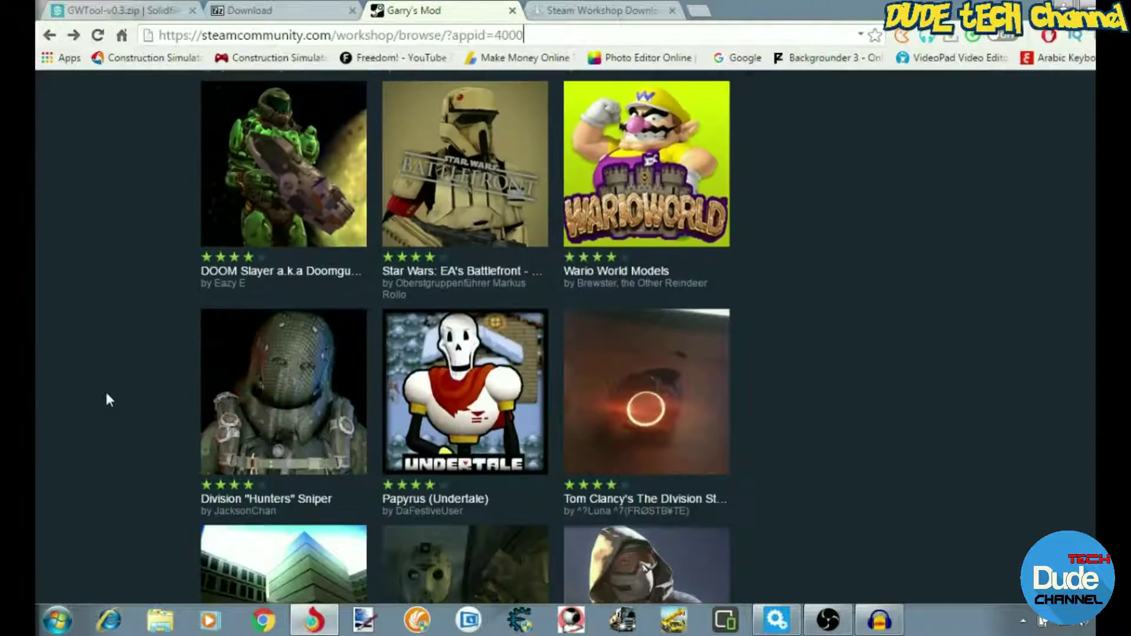
scroll(104, 390, "up", 15)
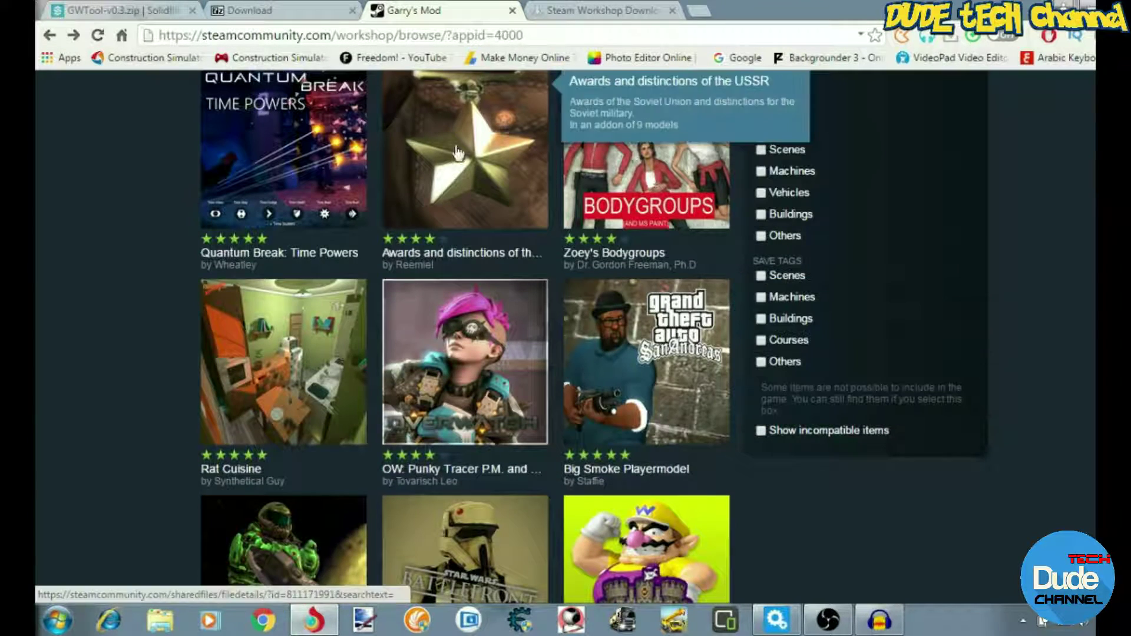
scroll(137, 433, "down", 5)
scroll(130, 431, "down", 8)
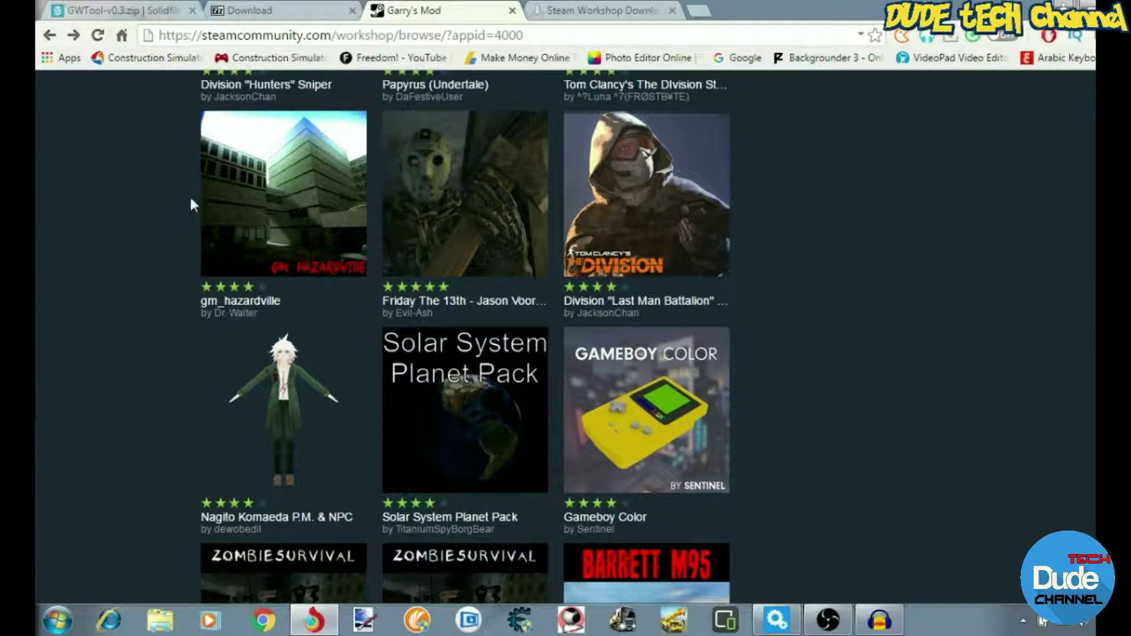
left_click(283, 189)
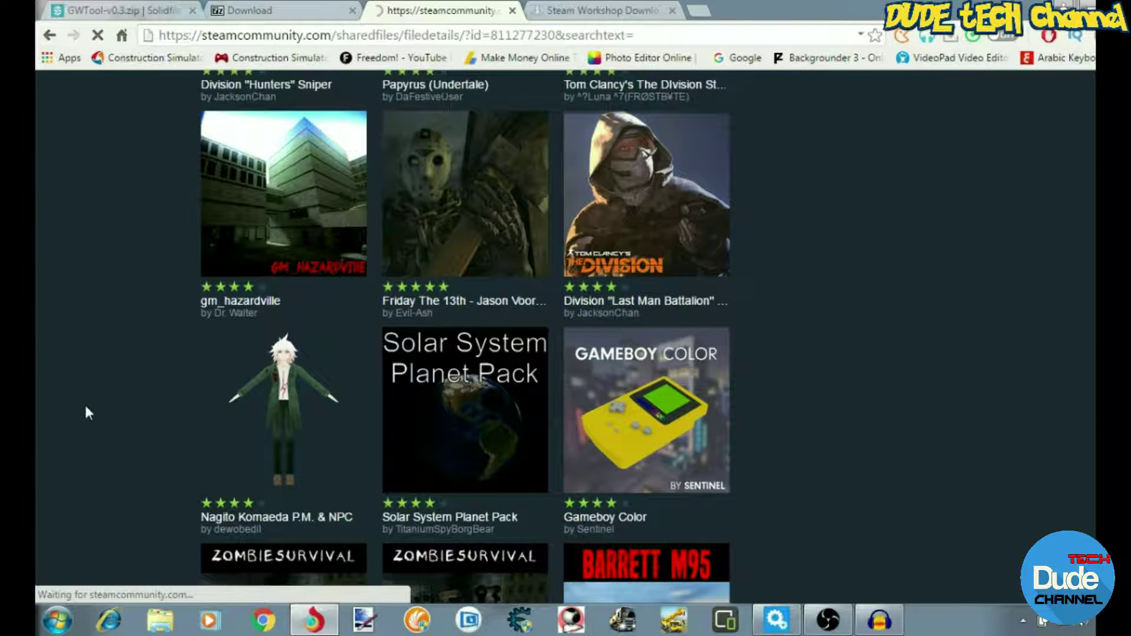
Subscribe to gm_hazardville, copy its page URL, and return to the Steam Workshop Downloader.
scroll(136, 323, "down", 5)
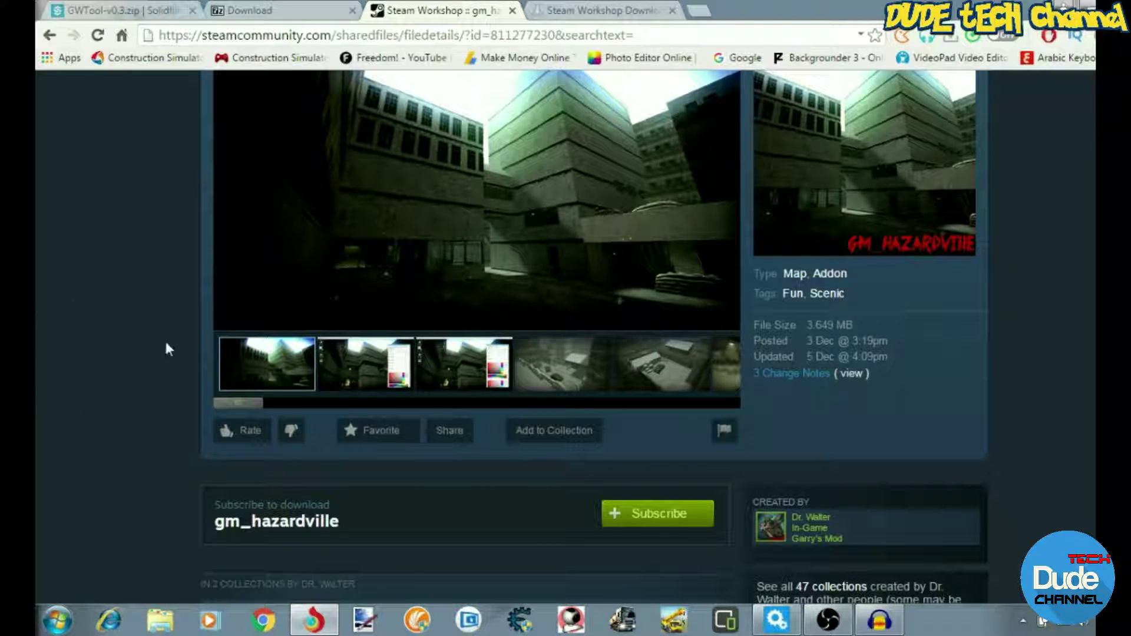
left_click(644, 505)
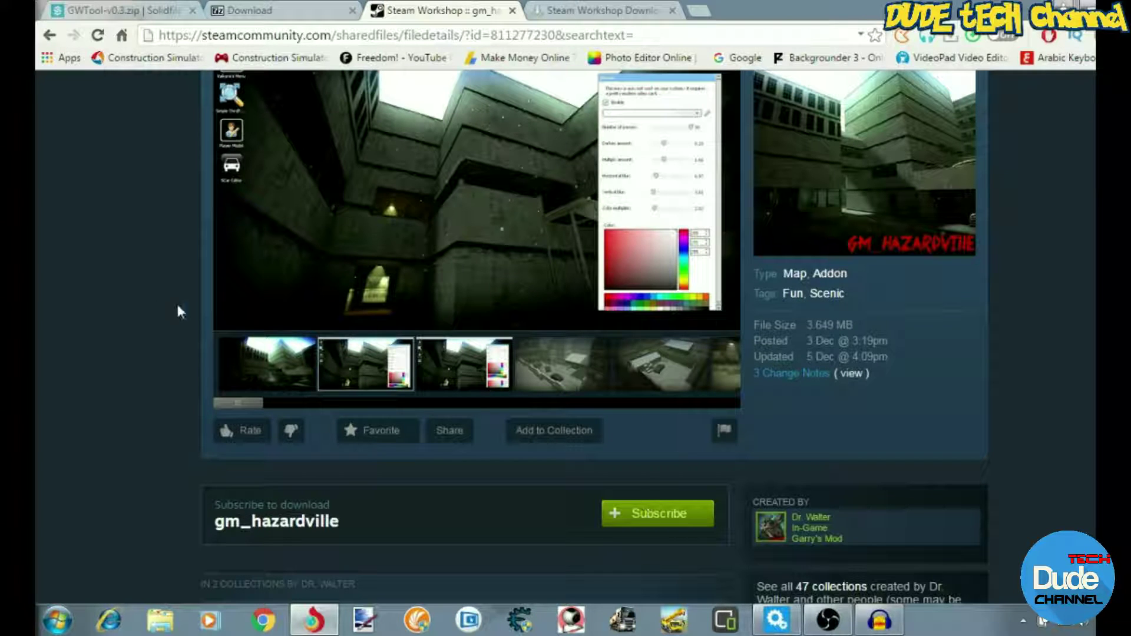
scroll(82, 394, "up", 6)
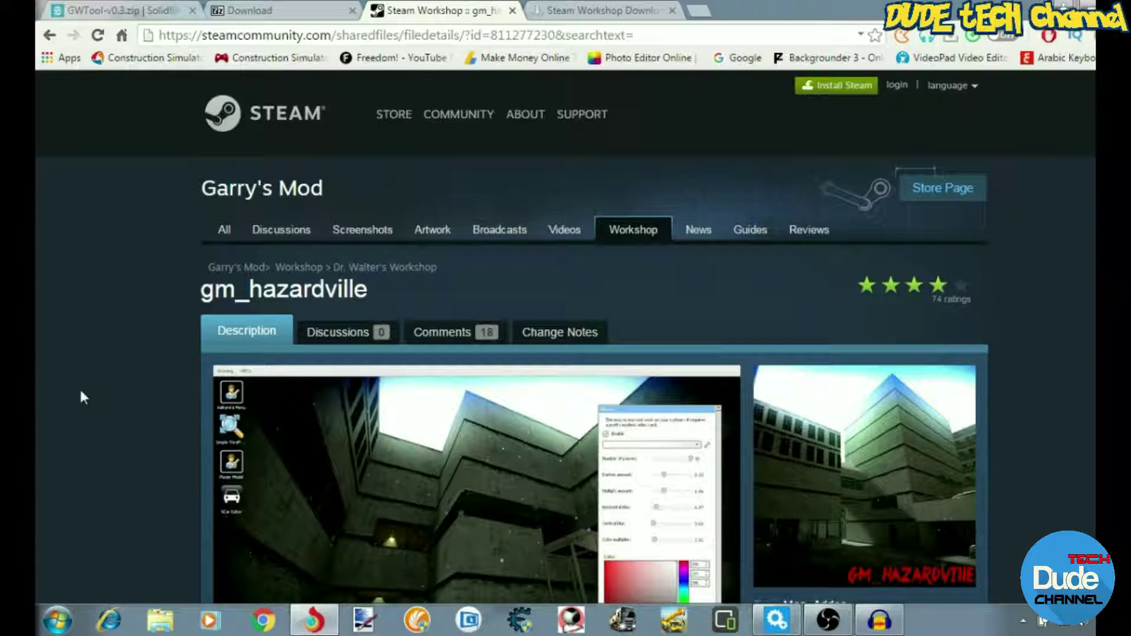
left_click(653, 36)
key("ctrl+c")
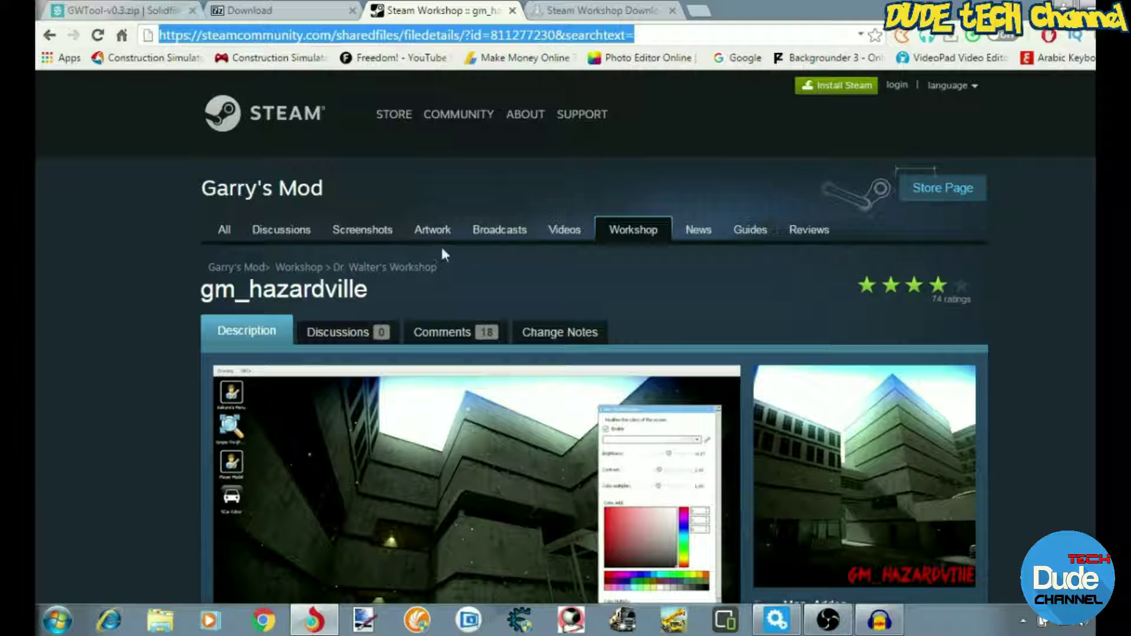
left_click(593, 13)
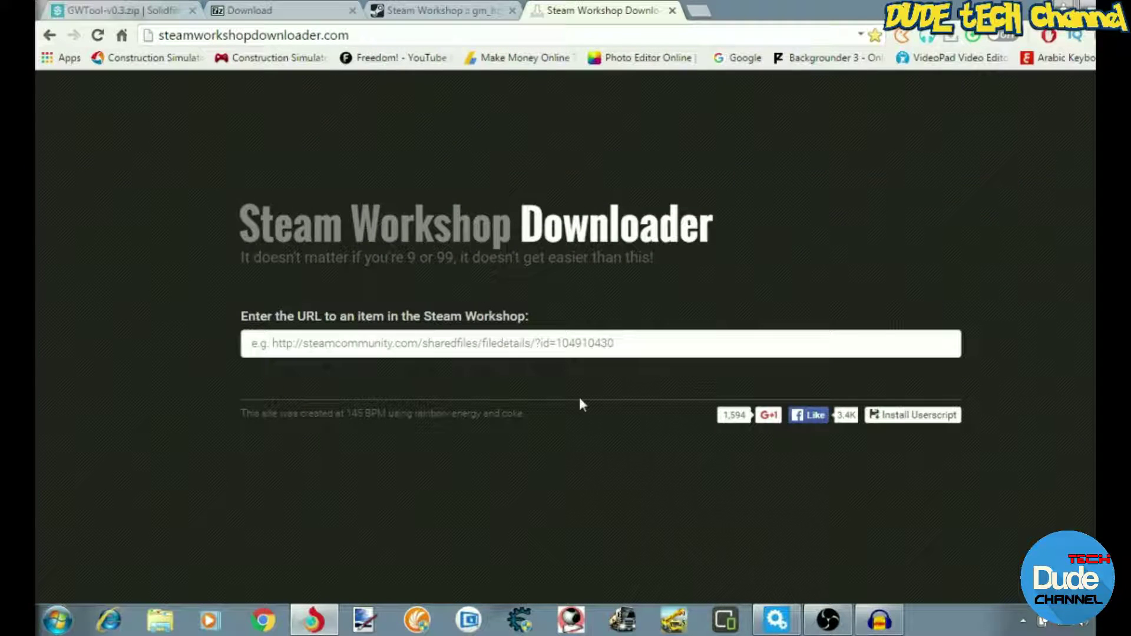
Paste the workshop link into the downloader and download the 3.6 MB gm_hazardville file.
left_click(637, 343)
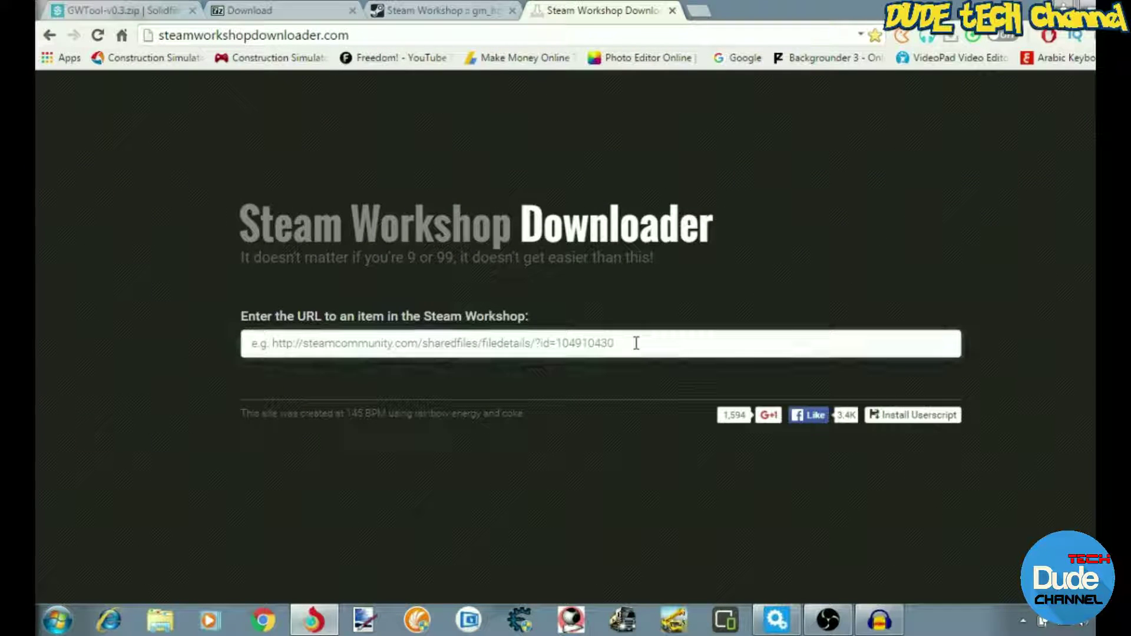
key("ctrl+v")
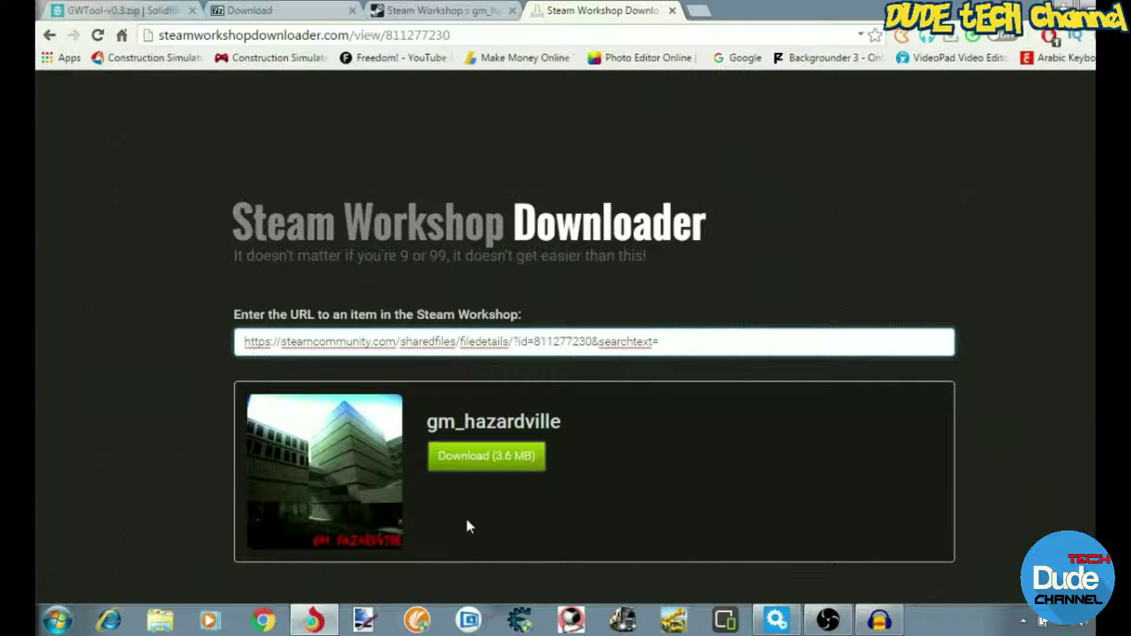
left_click(479, 460)
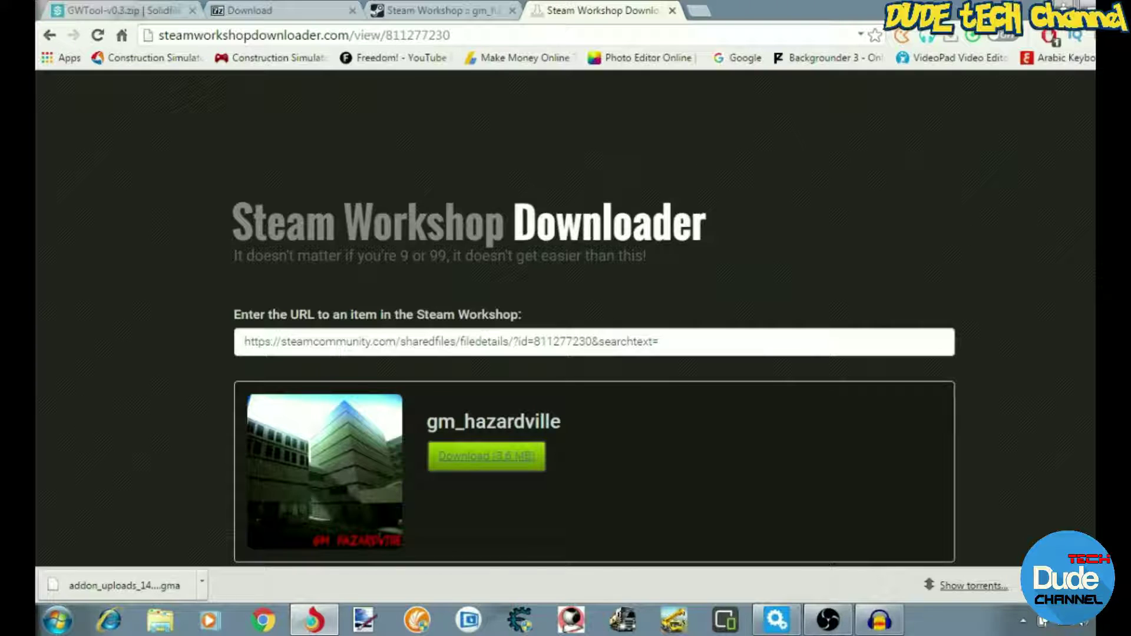
Show the downloaded .gma file in its Explorer folder from the downloads list and copy it.
key("ctrl+j")
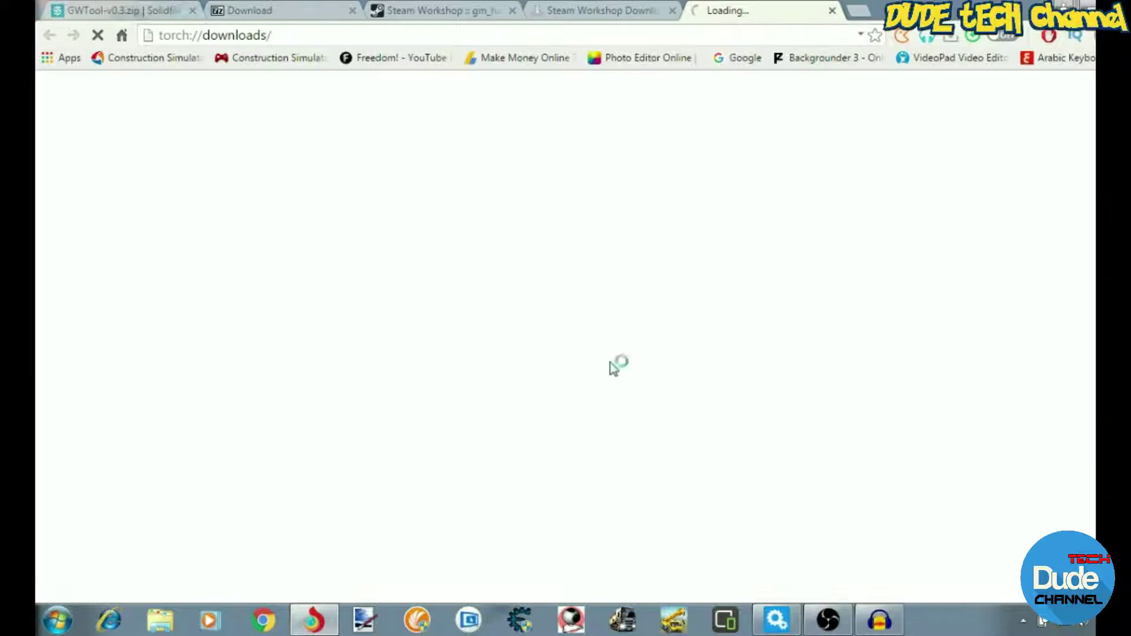
right_click(459, 233)
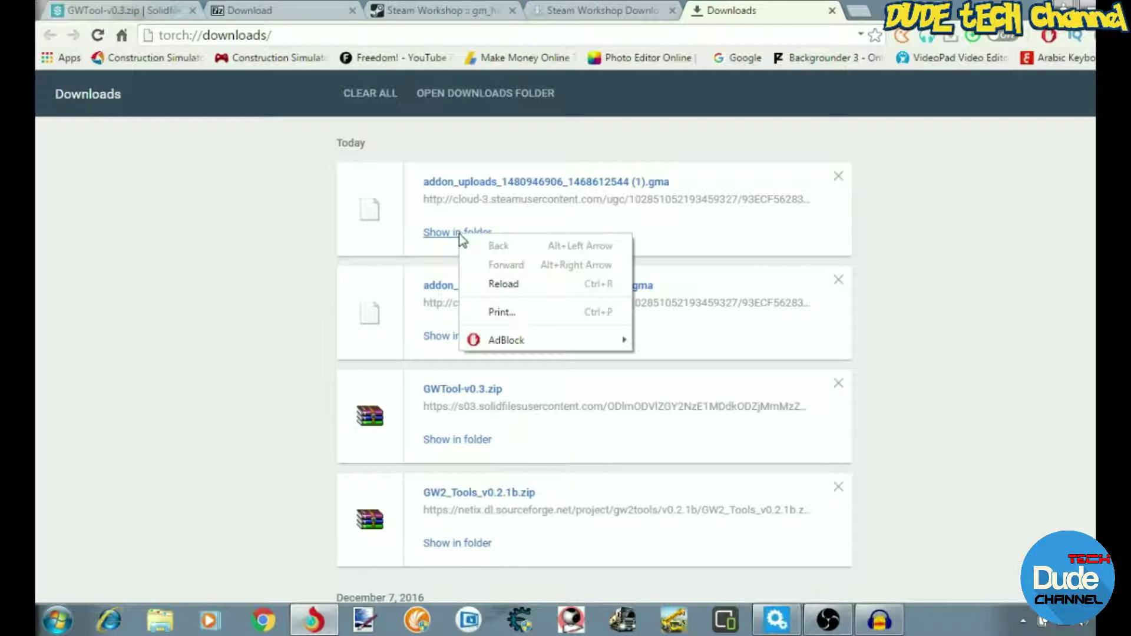
left_click(435, 232)
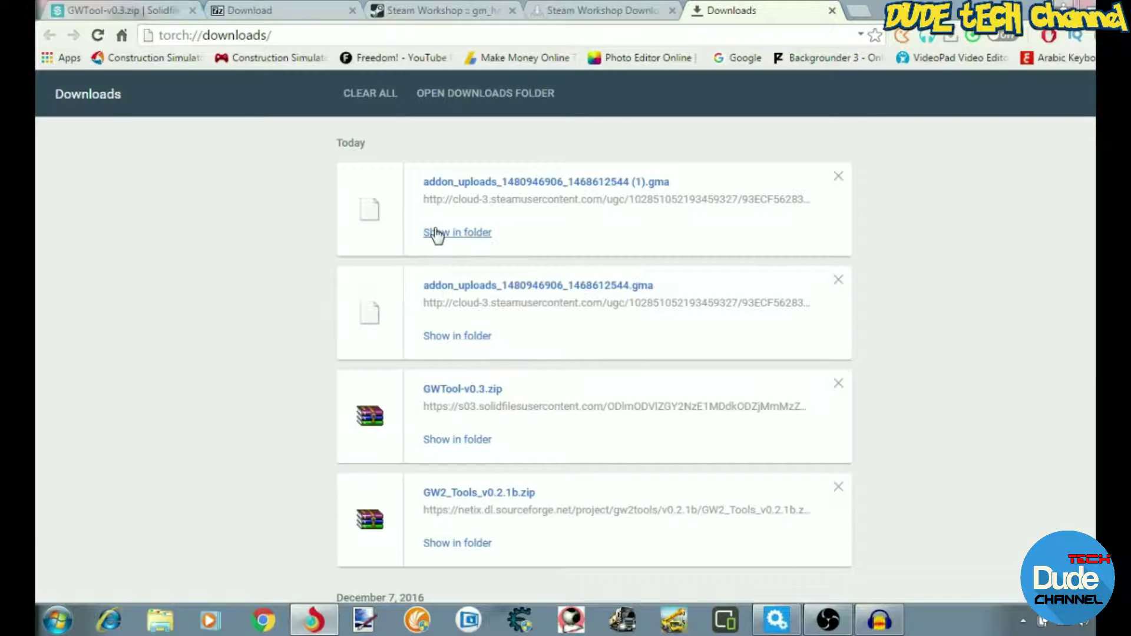
right_click(286, 108)
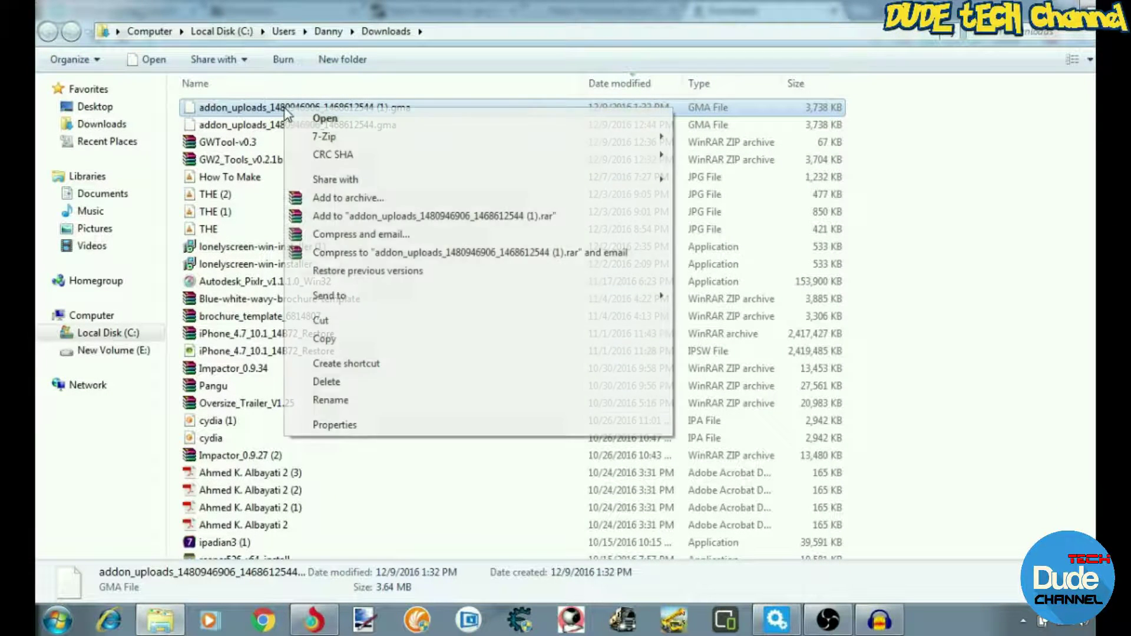
left_click(344, 338)
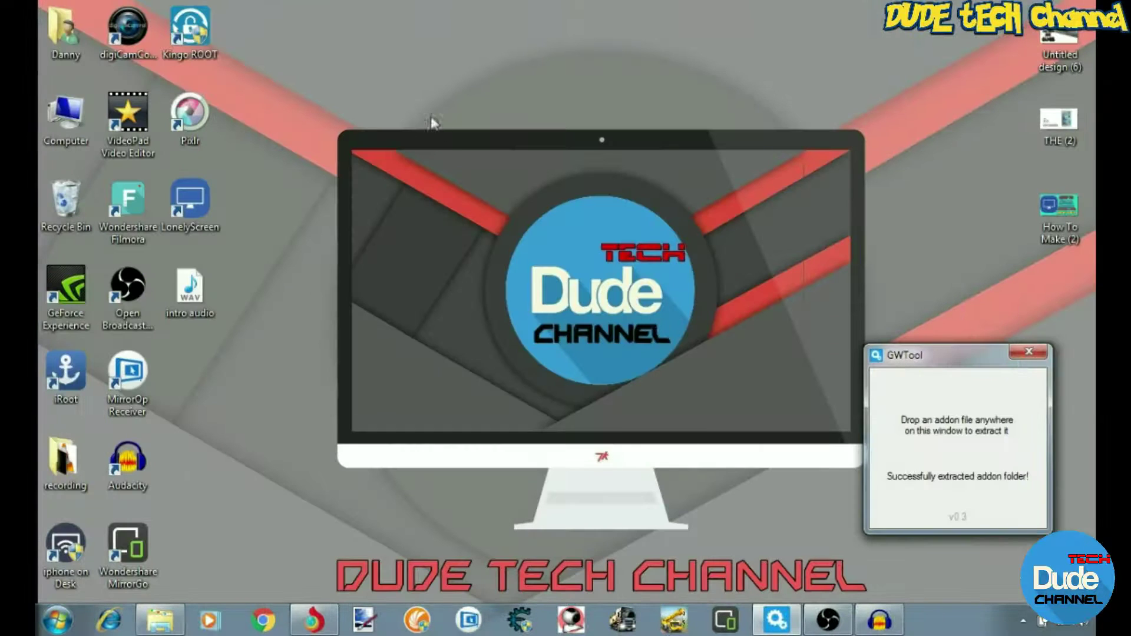
Paste the copied .gma file onto the desktop, position it, and center the GWTool window.
right_click(428, 120)
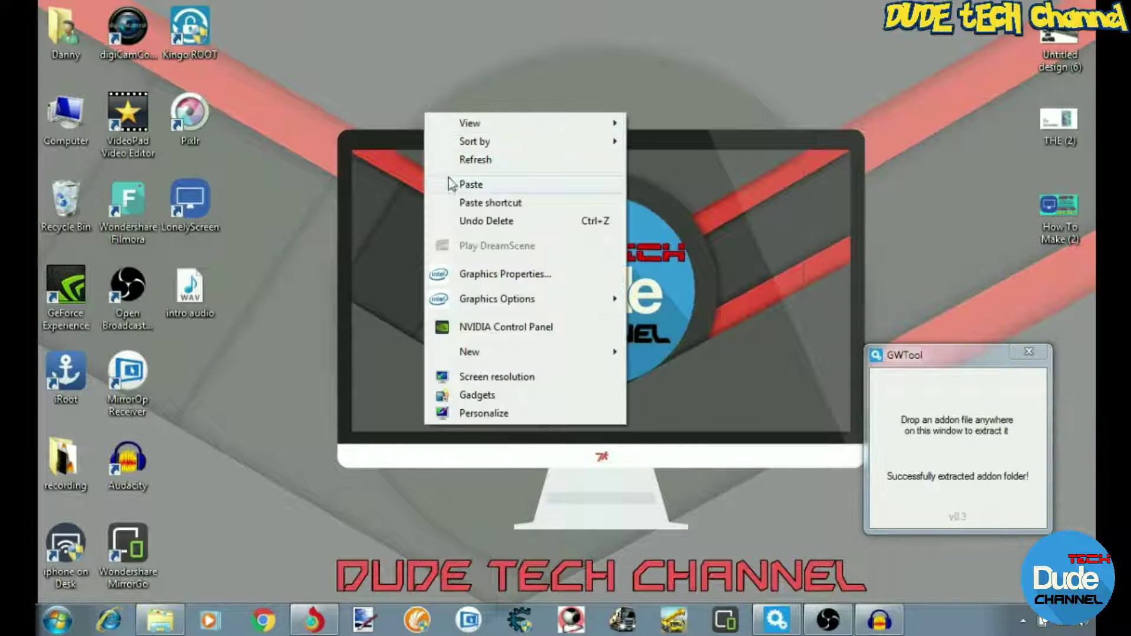
left_click(471, 185)
left_click_drag(439, 35, 442, 212)
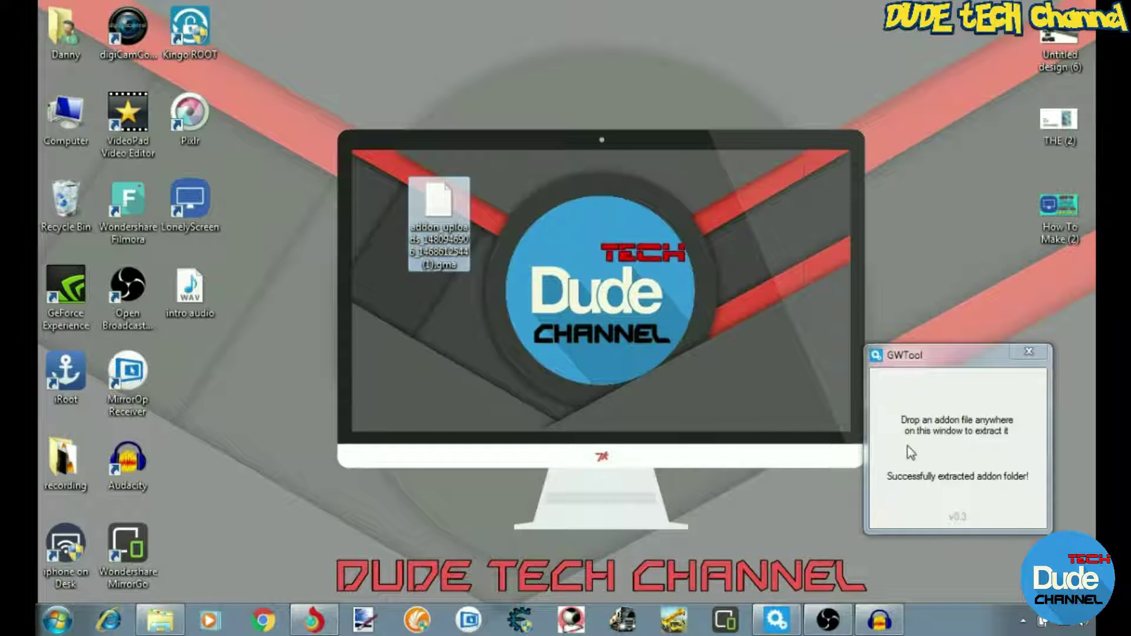
left_click_drag(949, 362, 649, 122)
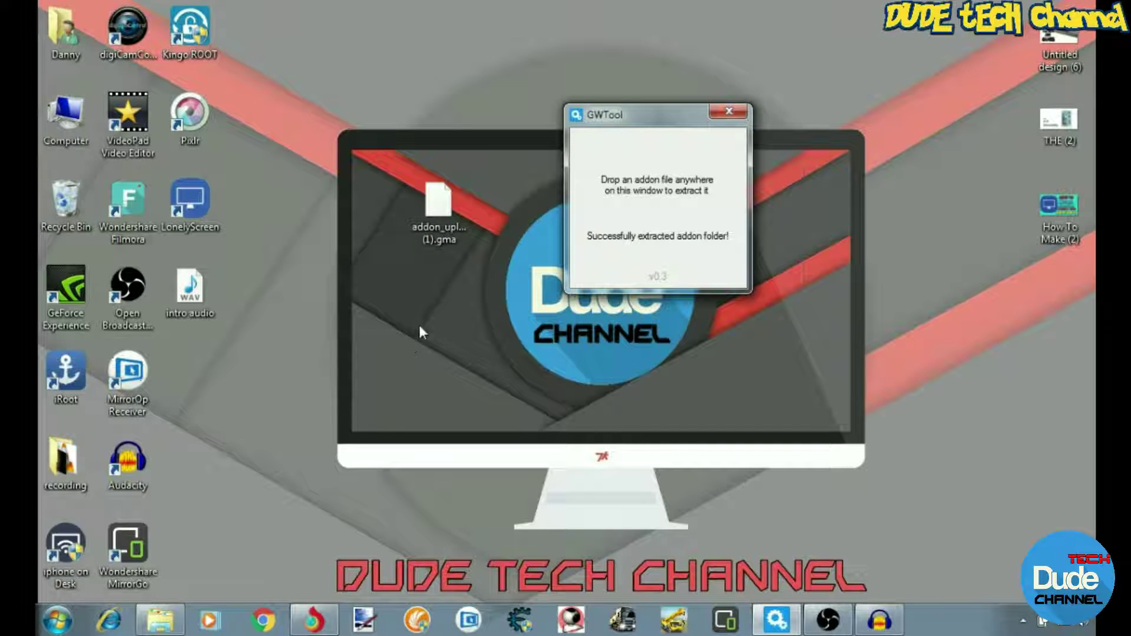
Drop the .gma onto GWTool, then try opening it directly as an archive.
left_click_drag(434, 210, 622, 209)
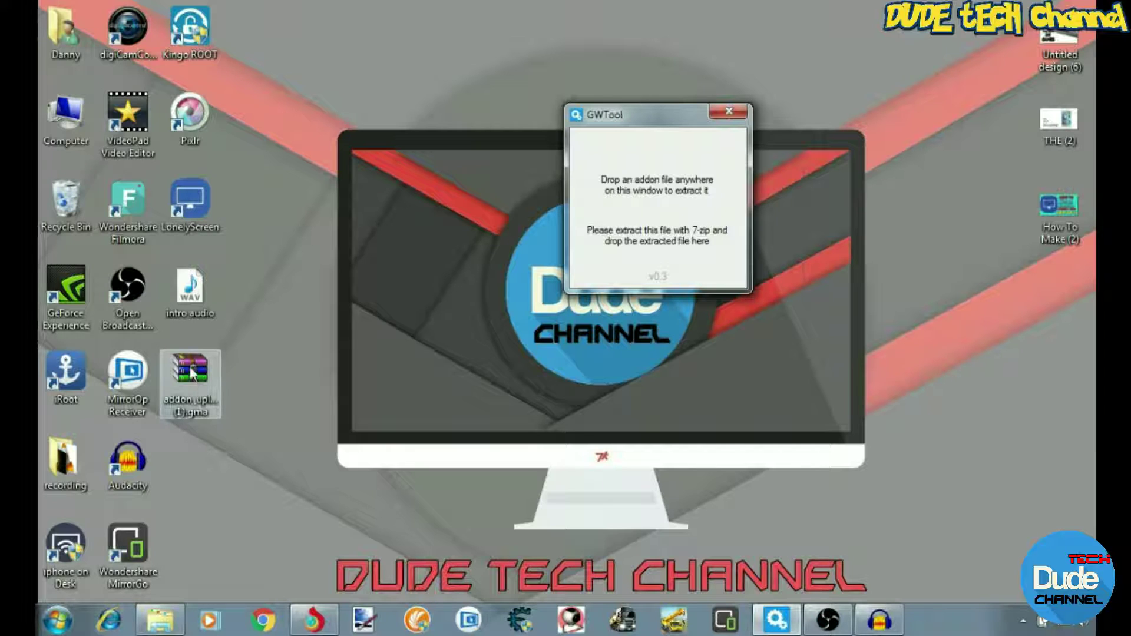
left_click_drag(197, 370, 433, 221)
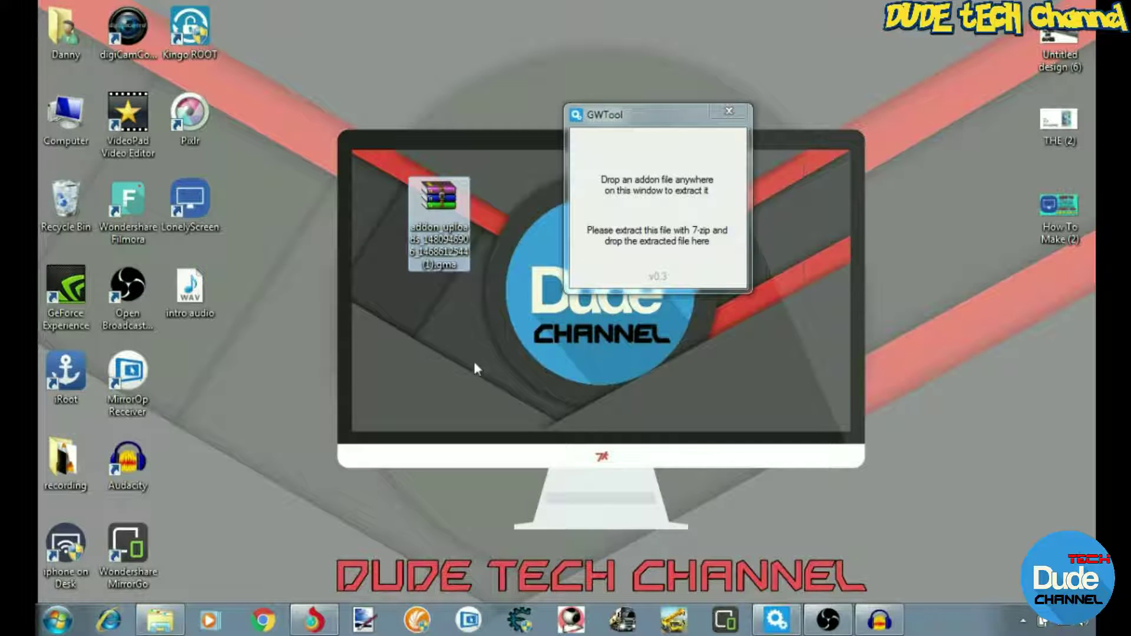
double_click(439, 208)
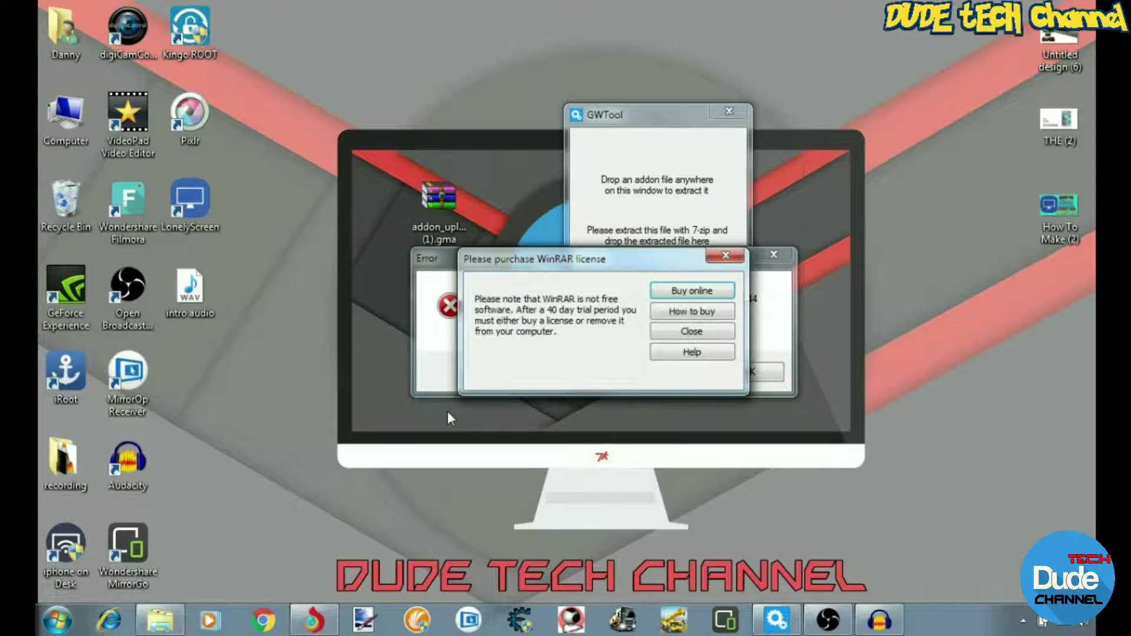
left_click(726, 255)
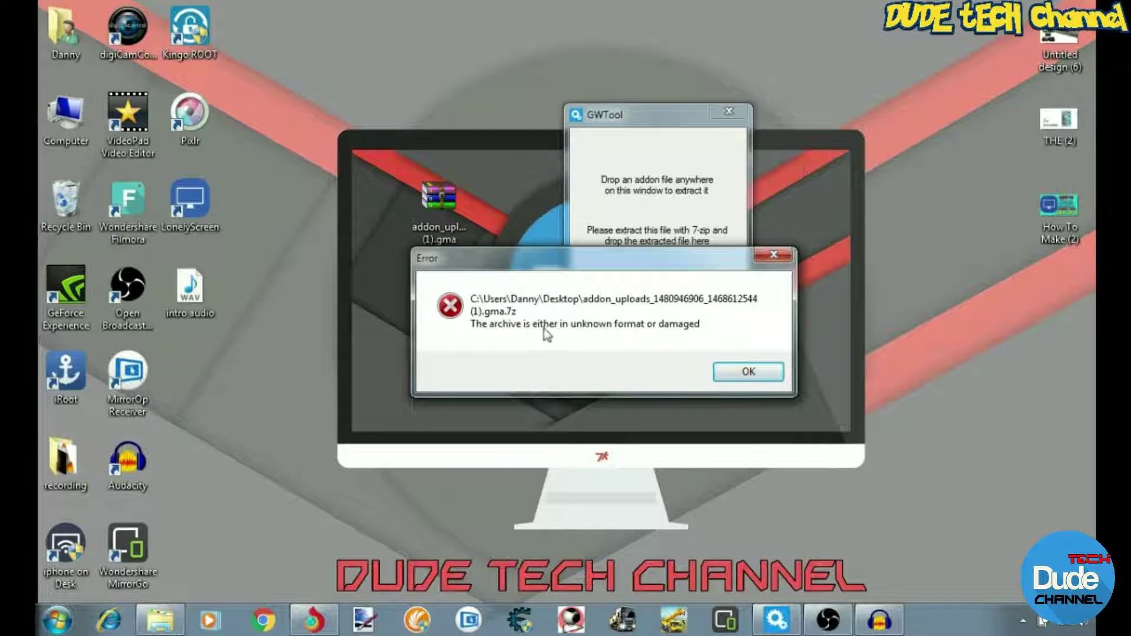
left_click(733, 374)
left_click(443, 246)
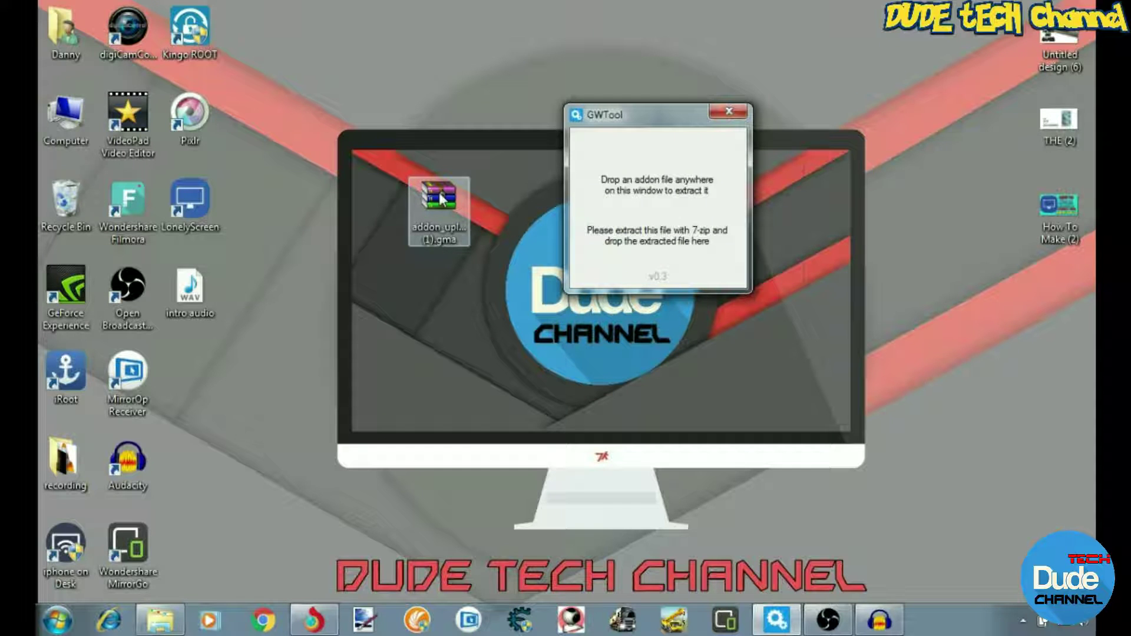
left_click(436, 271)
double_click(440, 201)
left_click(494, 522)
left_click(314, 620)
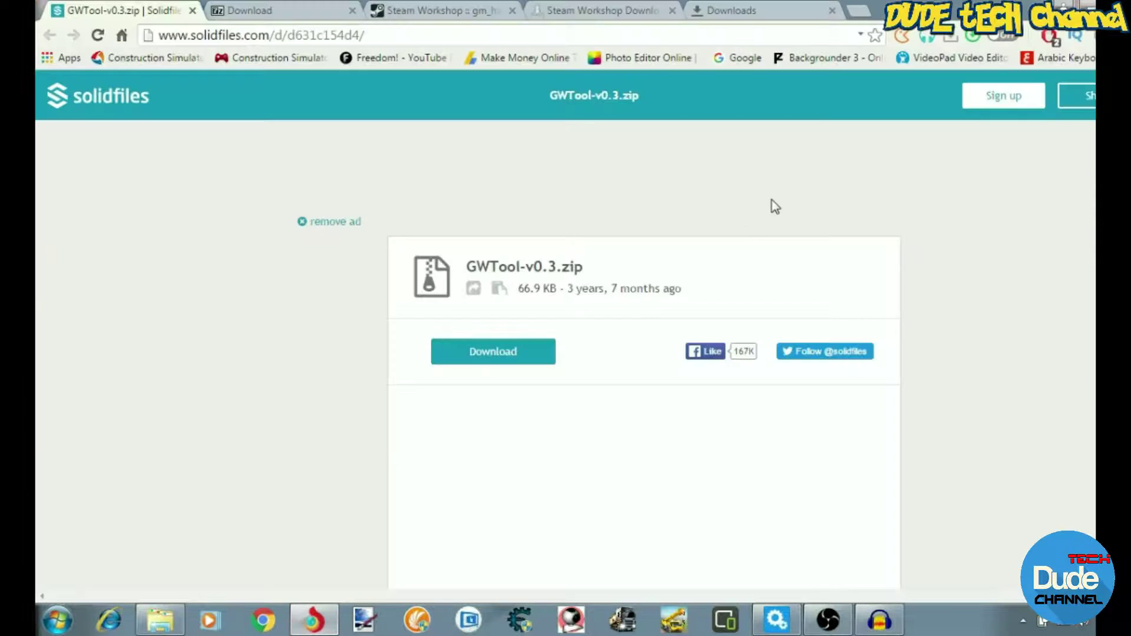
left_click(262, 11)
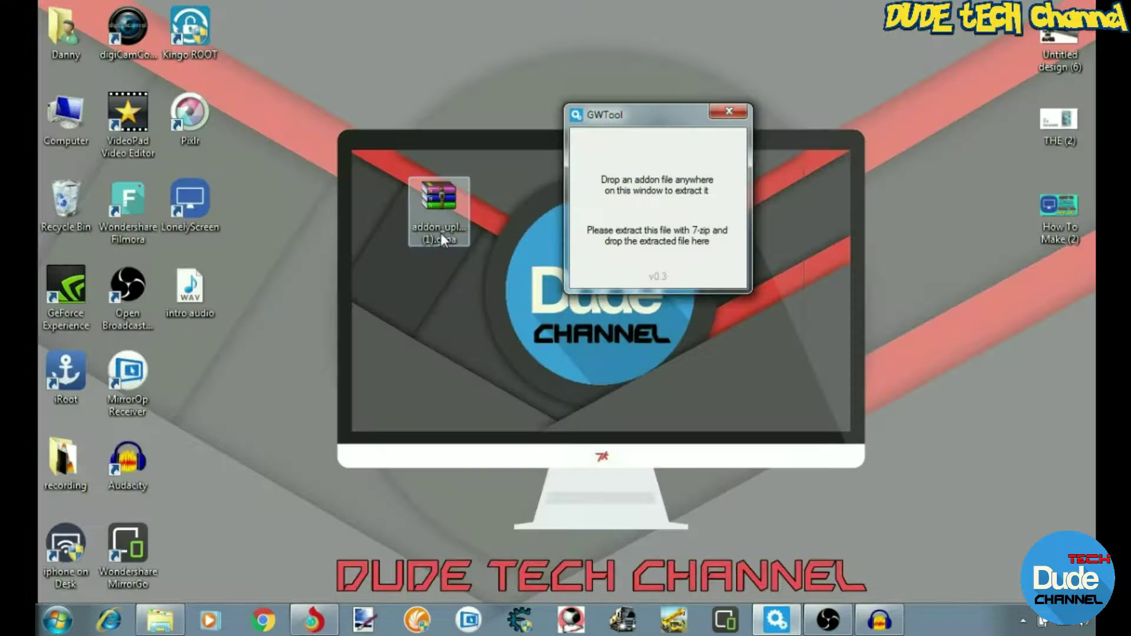
right_click(440, 193)
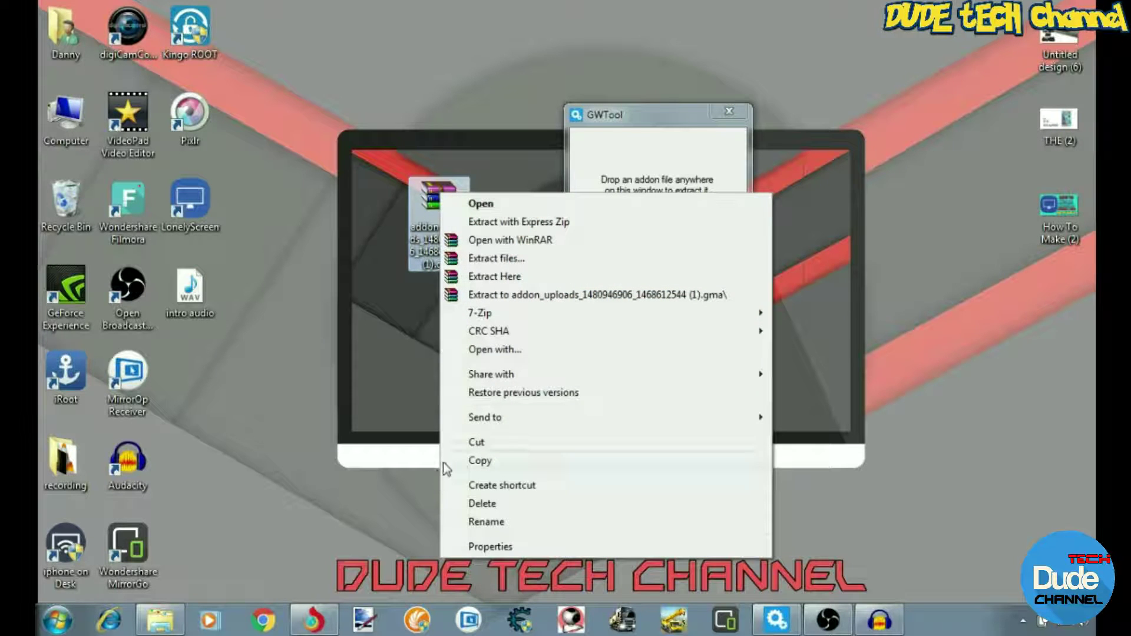
Unpack the .gma archive onto the desktop with 7-Zip's Extract Here.
mouse_move(505, 319)
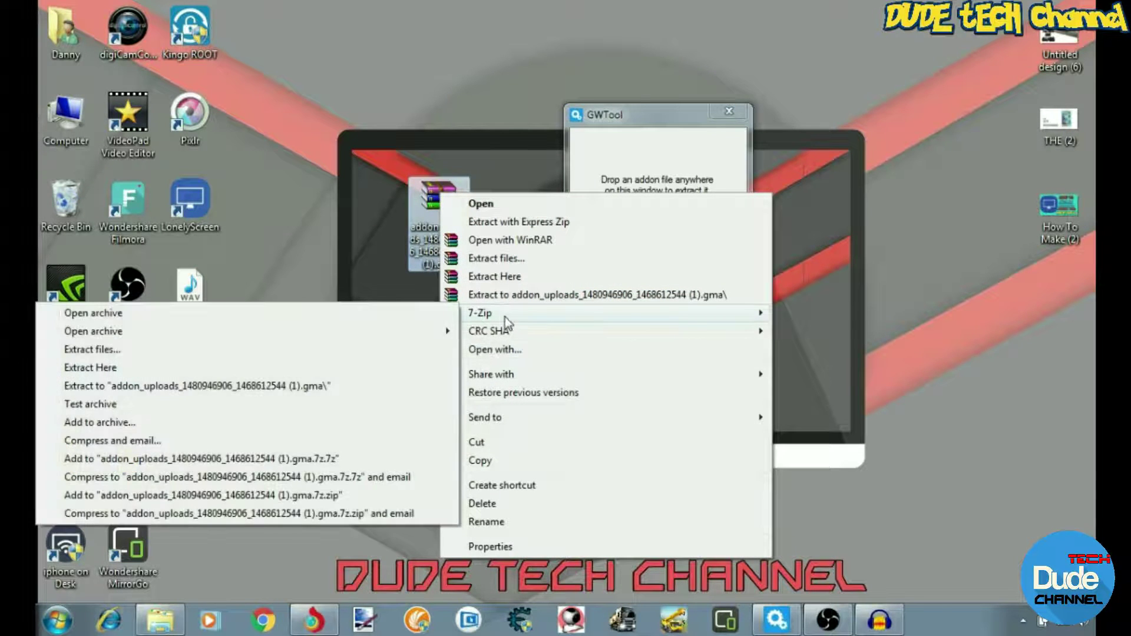
left_click(171, 374)
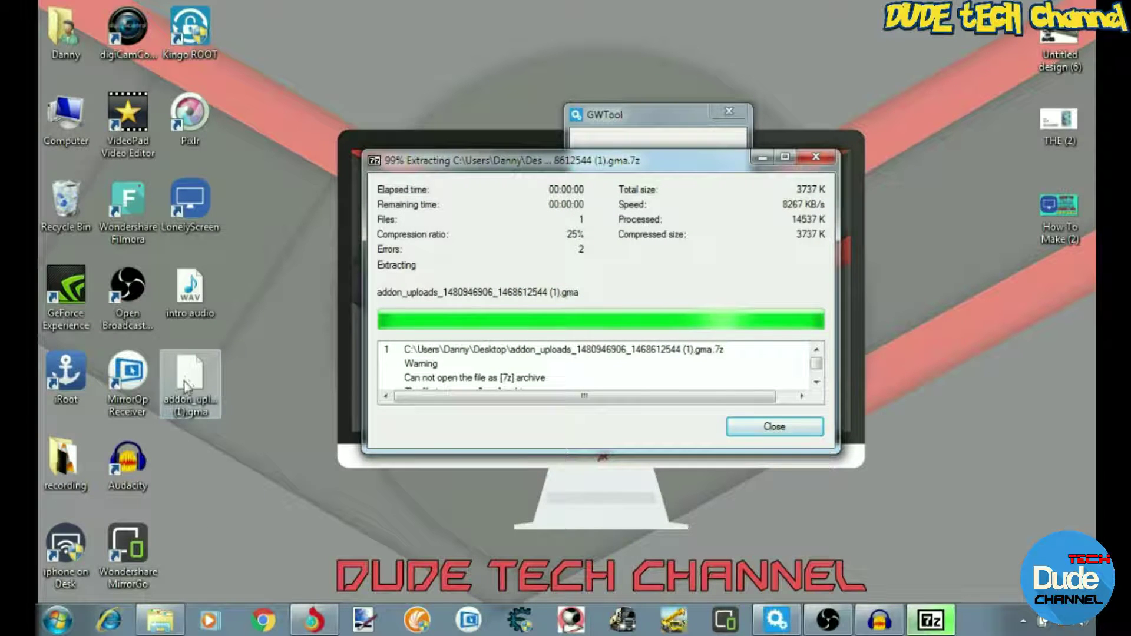
Close the 7-Zip report and drop the extracted .gma onto GWTool to extract it.
left_click(776, 429)
left_click_drag(188, 384, 438, 297)
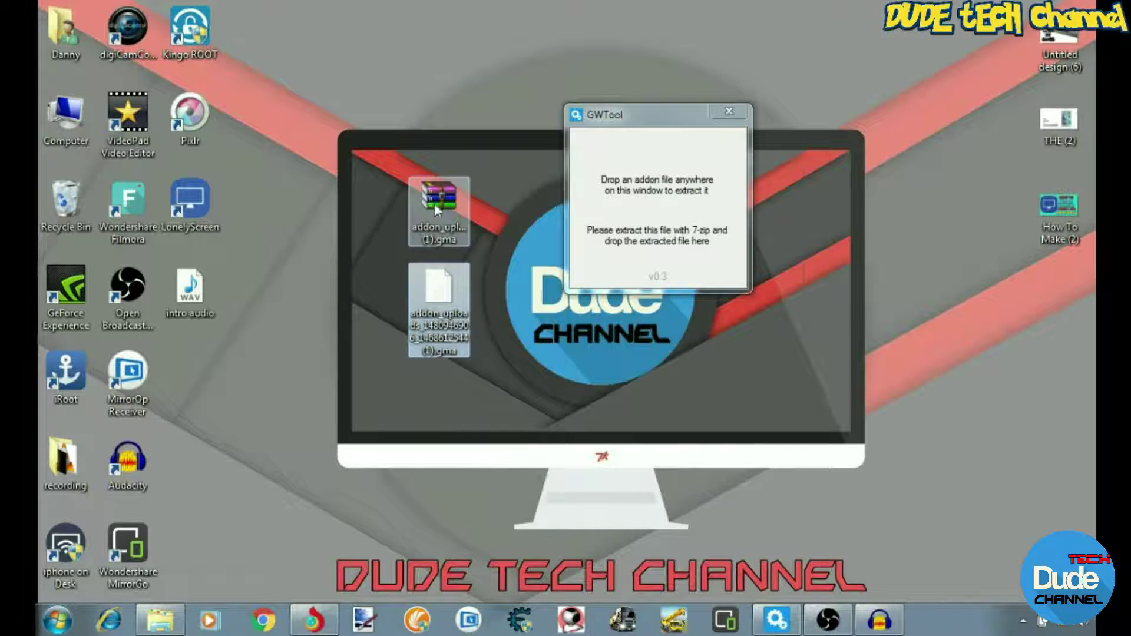
left_click_drag(440, 201, 62, 209)
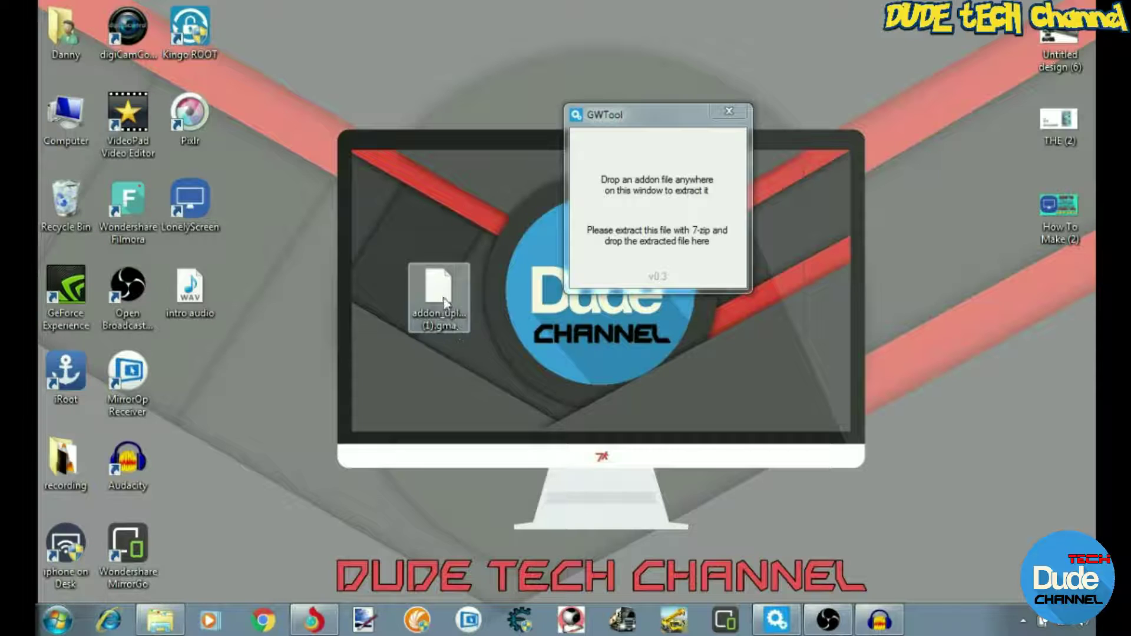
left_click(439, 293)
left_click_drag(439, 293, 443, 209)
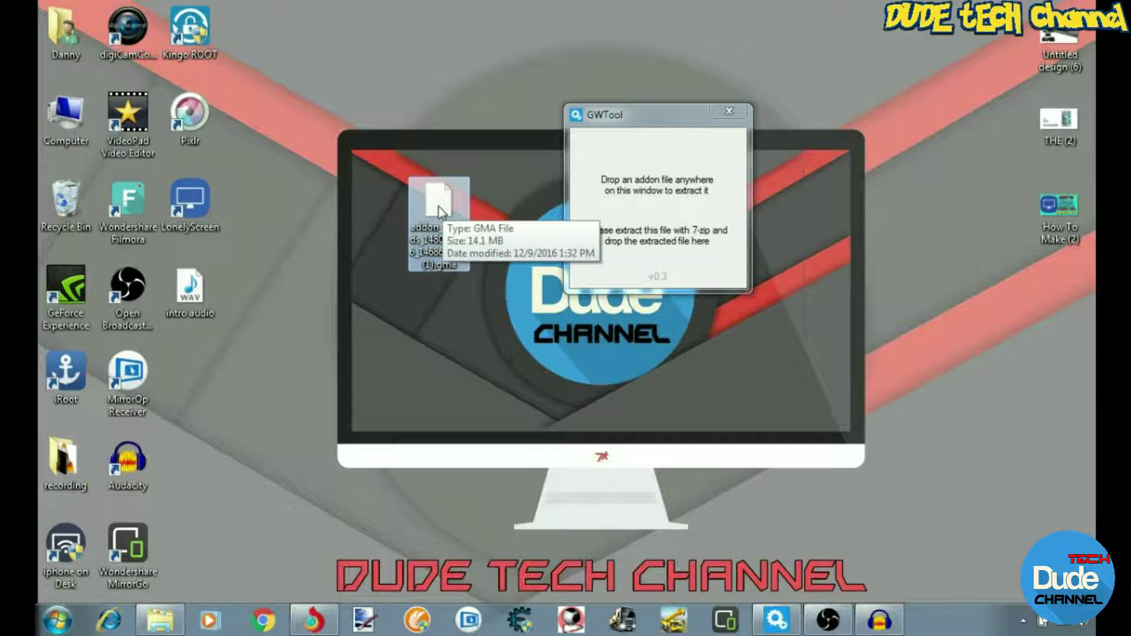
left_click_drag(439, 212, 596, 252)
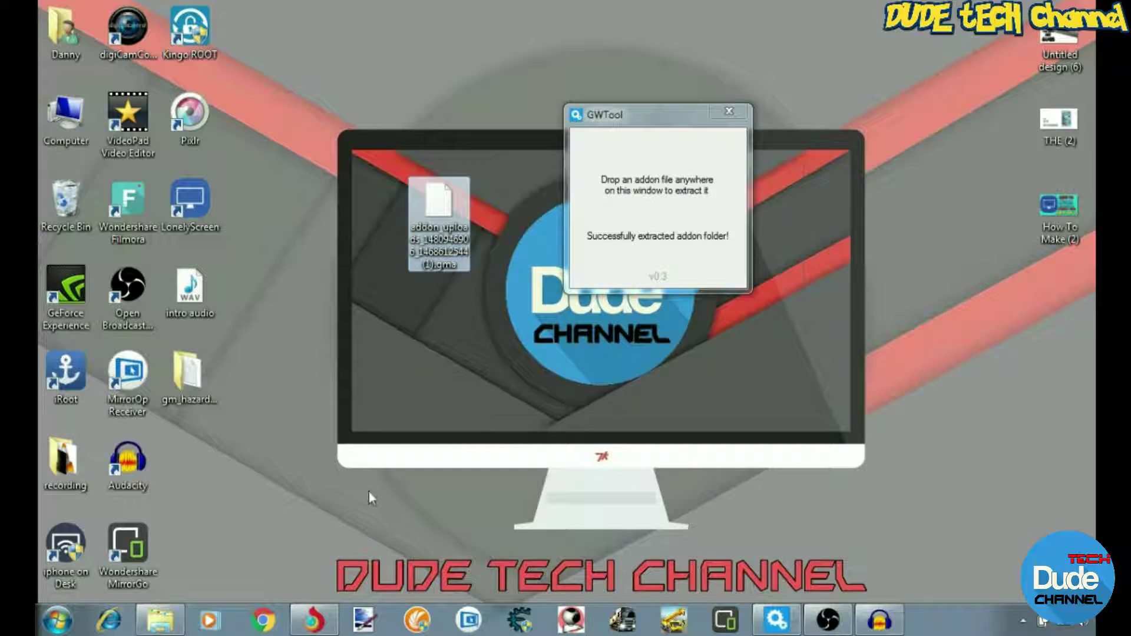
Recycle the leftover .gma, move the gm_hazardville folder to the top, and open it.
left_click_drag(178, 379, 429, 298)
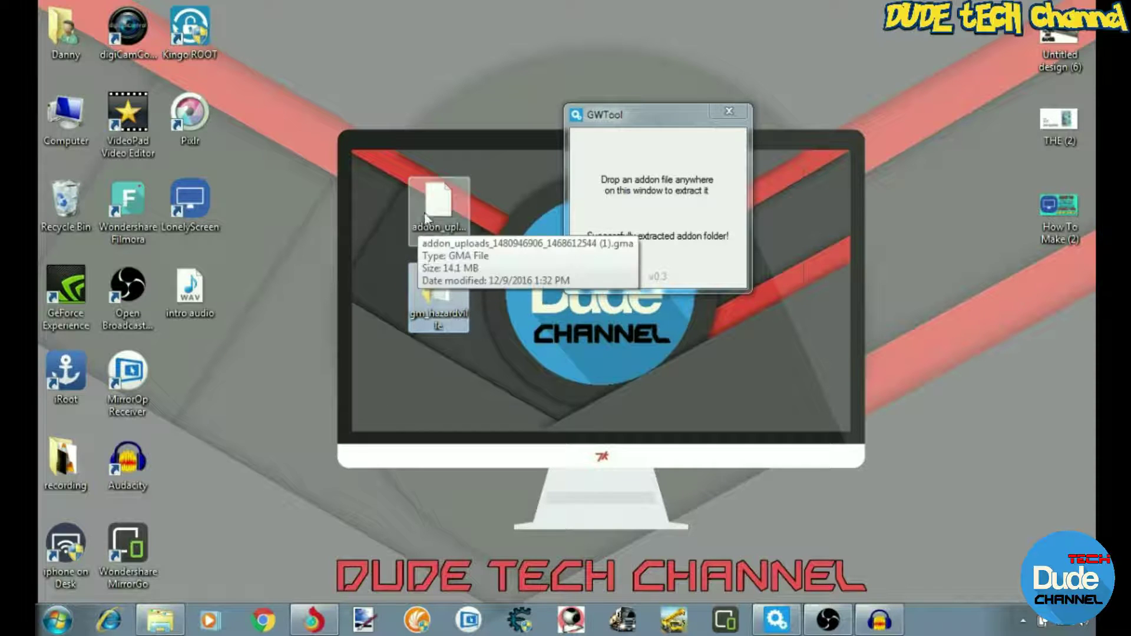
left_click_drag(439, 203, 64, 203)
left_click_drag(436, 288, 445, 216)
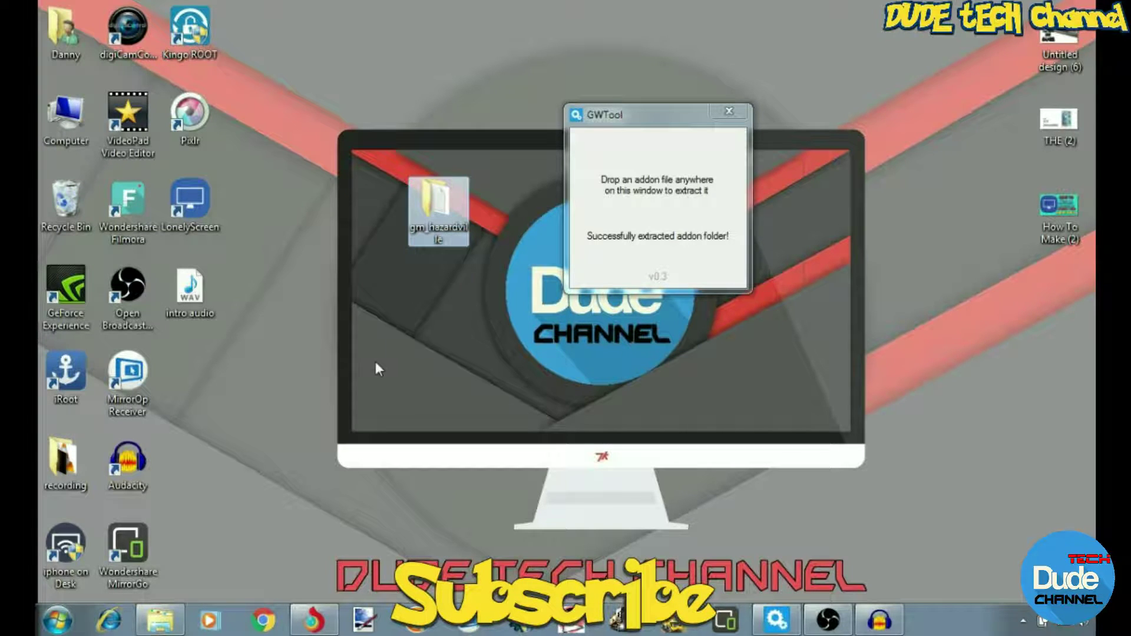
double_click(439, 203)
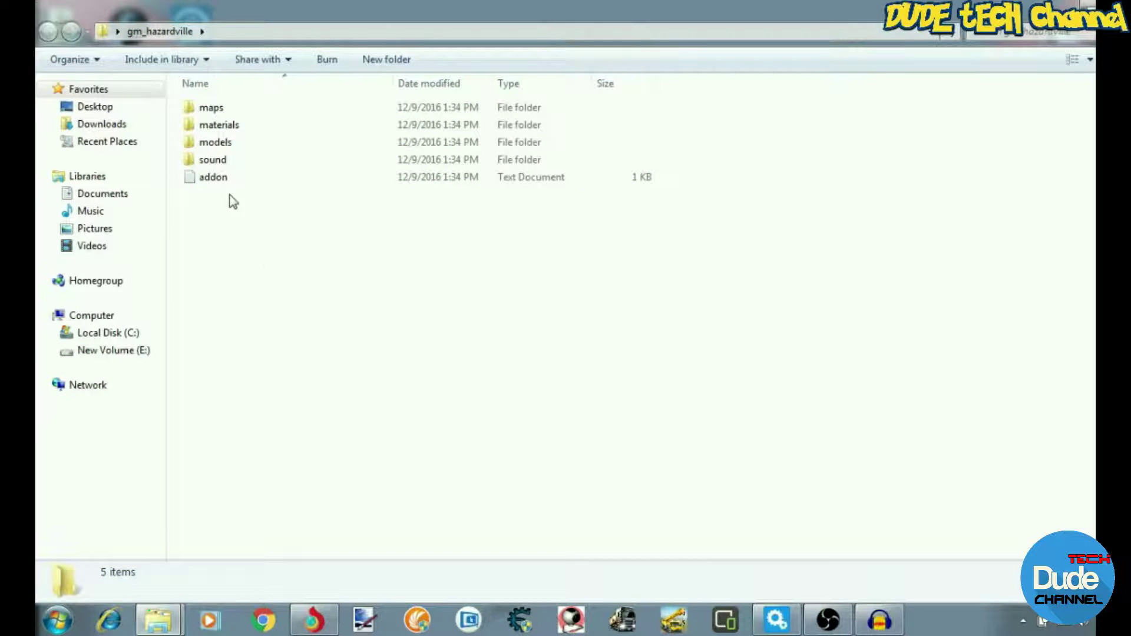
double_click(213, 161)
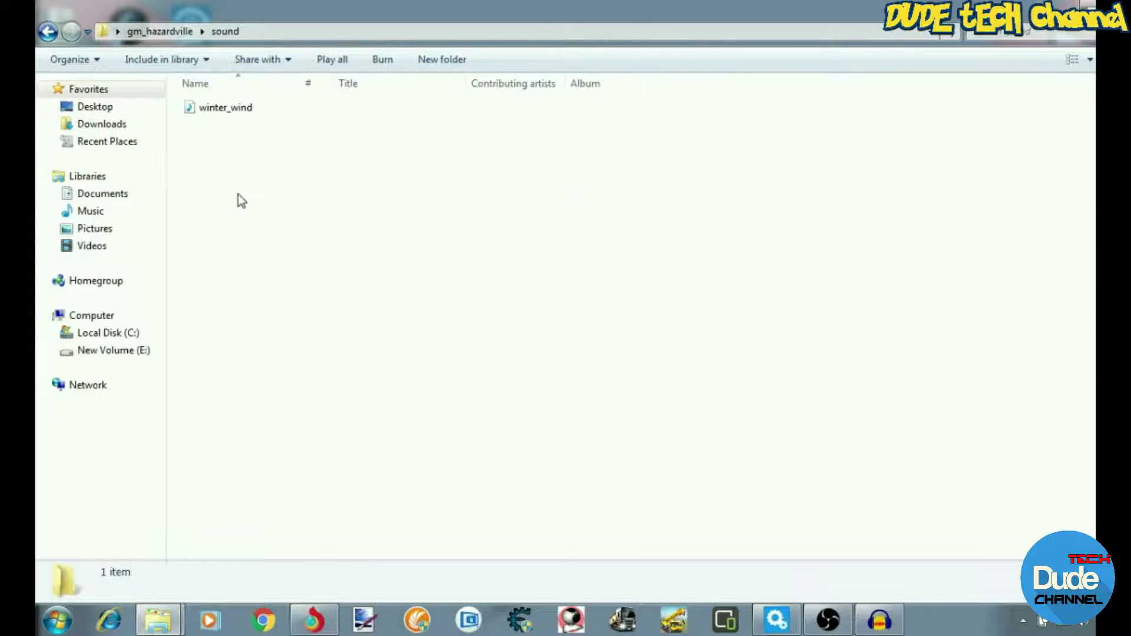
left_click(48, 31)
double_click(234, 149)
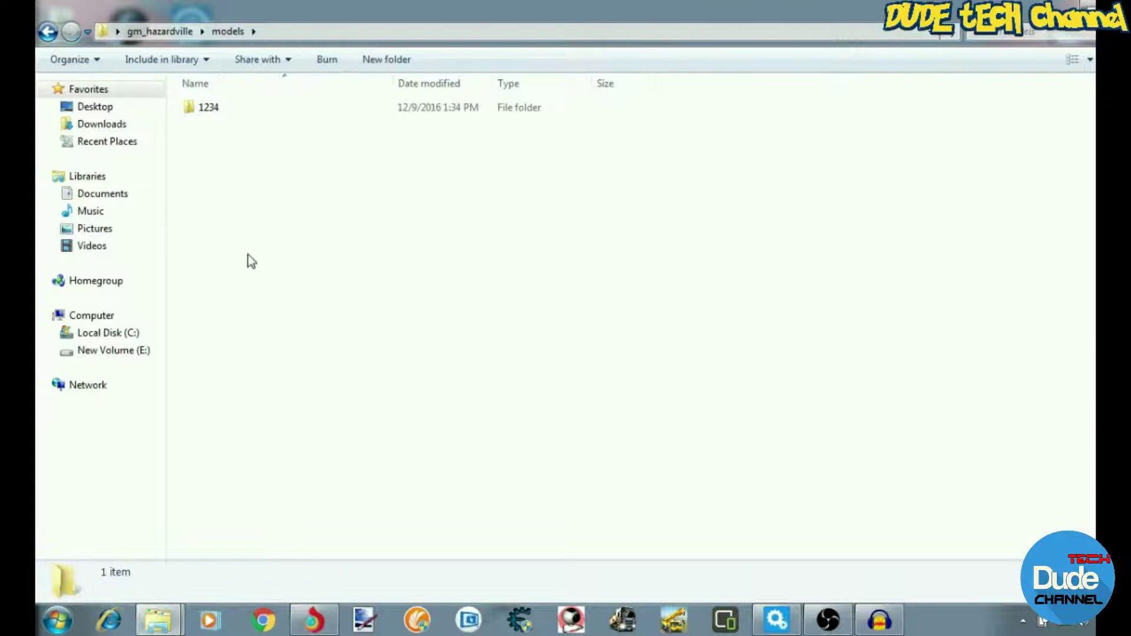
left_click(48, 32)
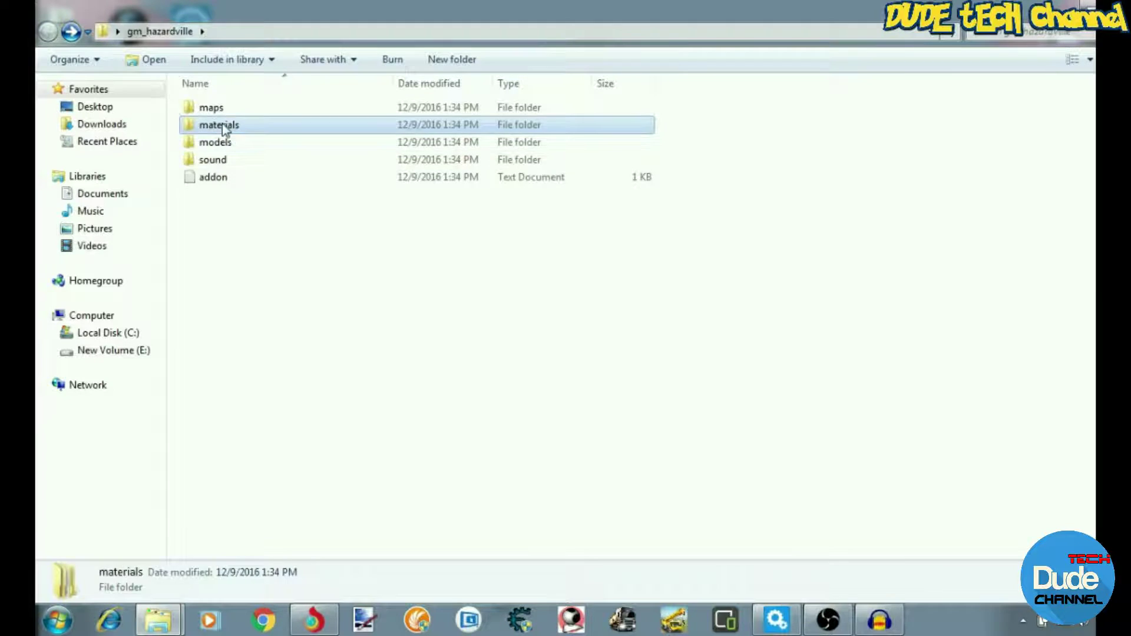
double_click(222, 125)
left_click(48, 32)
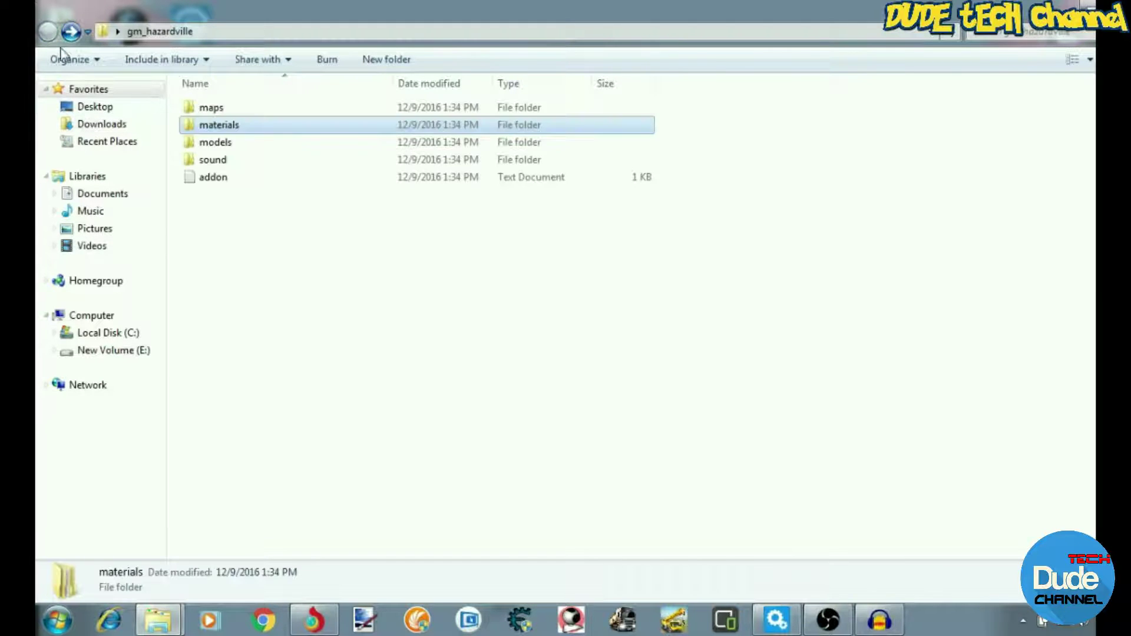
double_click(199, 107)
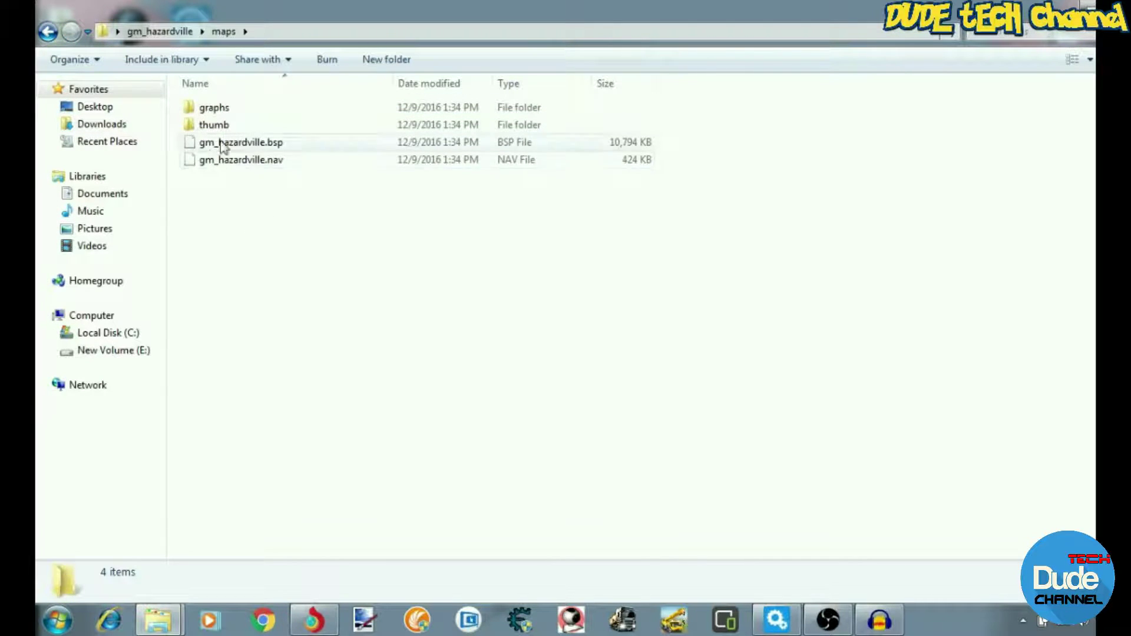
left_click(47, 32)
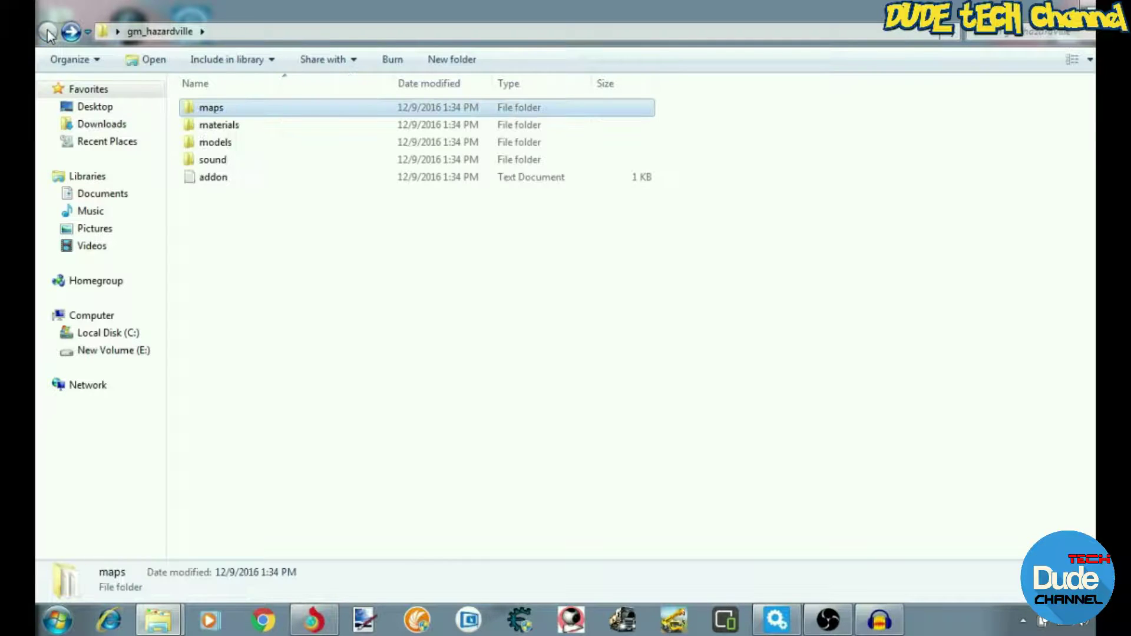